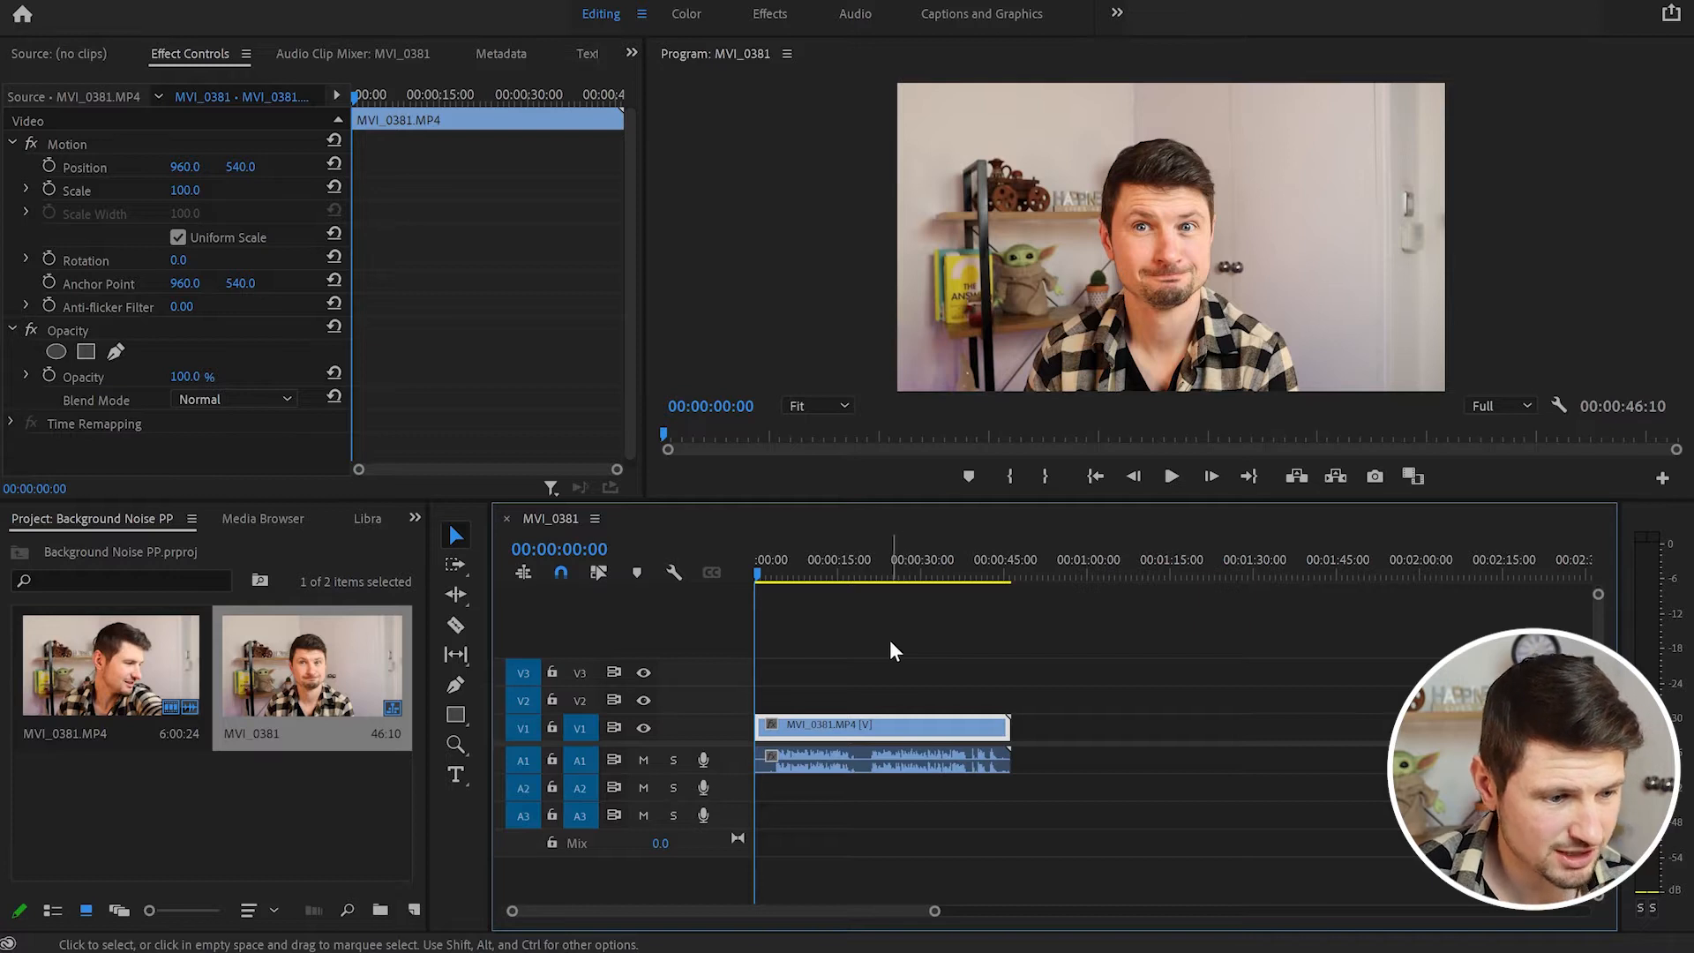
# Find the DeNoise audio effect by searching "denois" and apply it to the MVI_0381.MP4 audio clip on track A1.
pyautogui.click(415, 519)
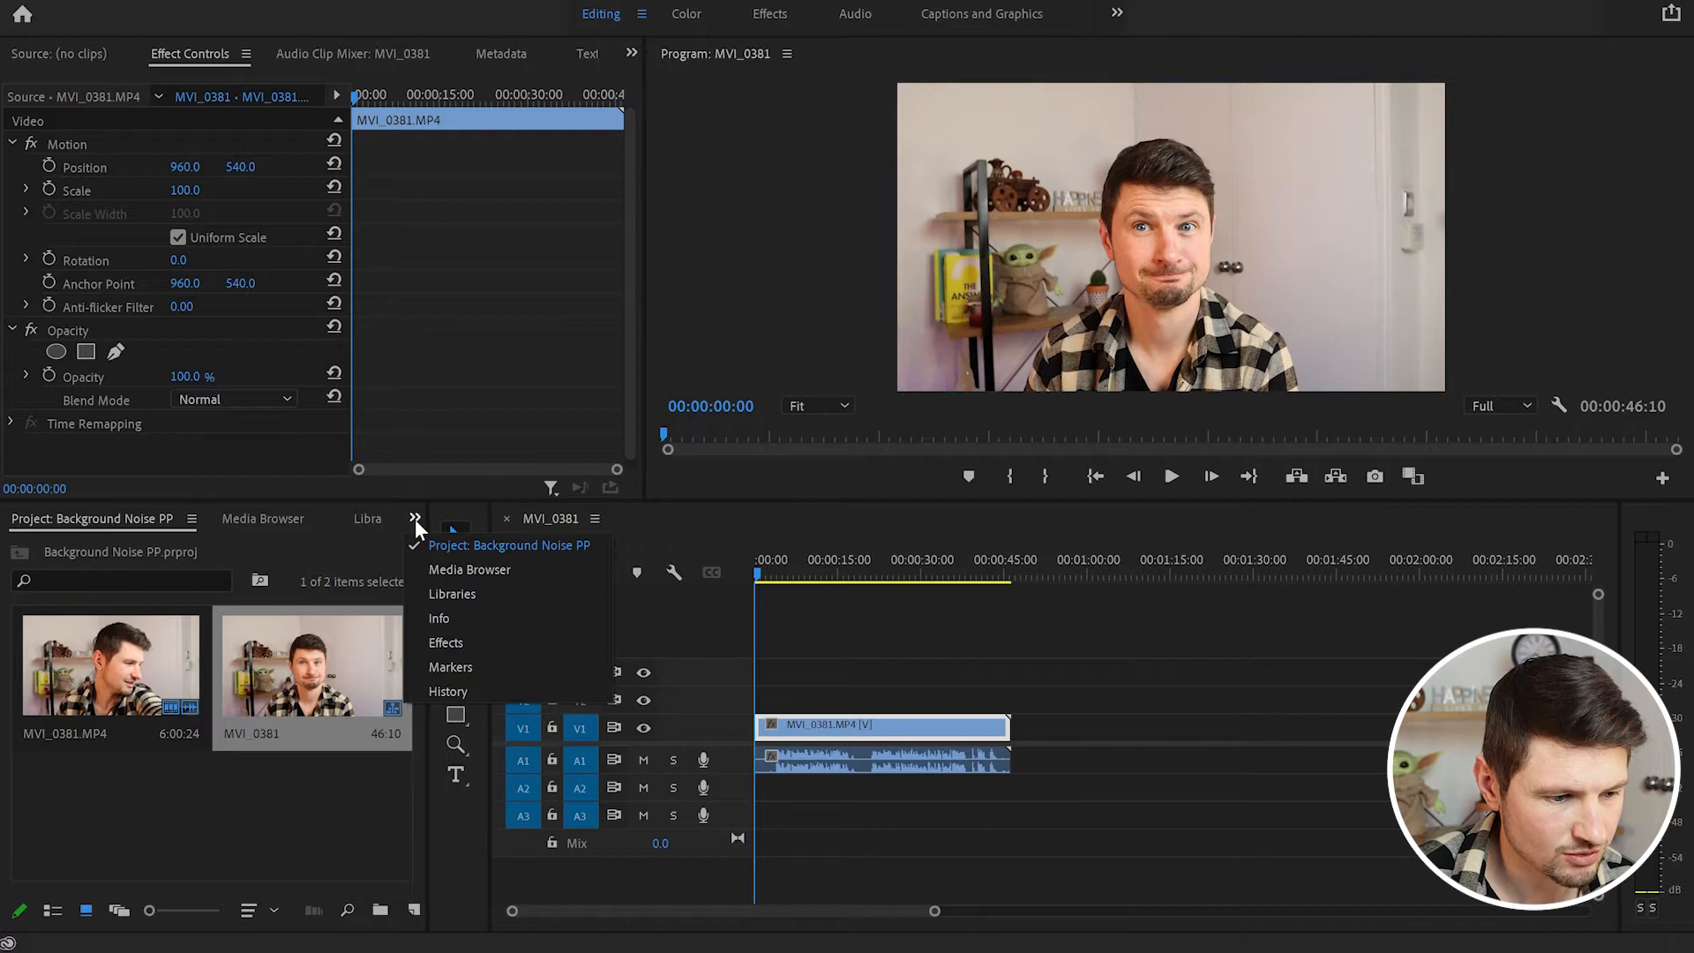
pyautogui.click(488, 639)
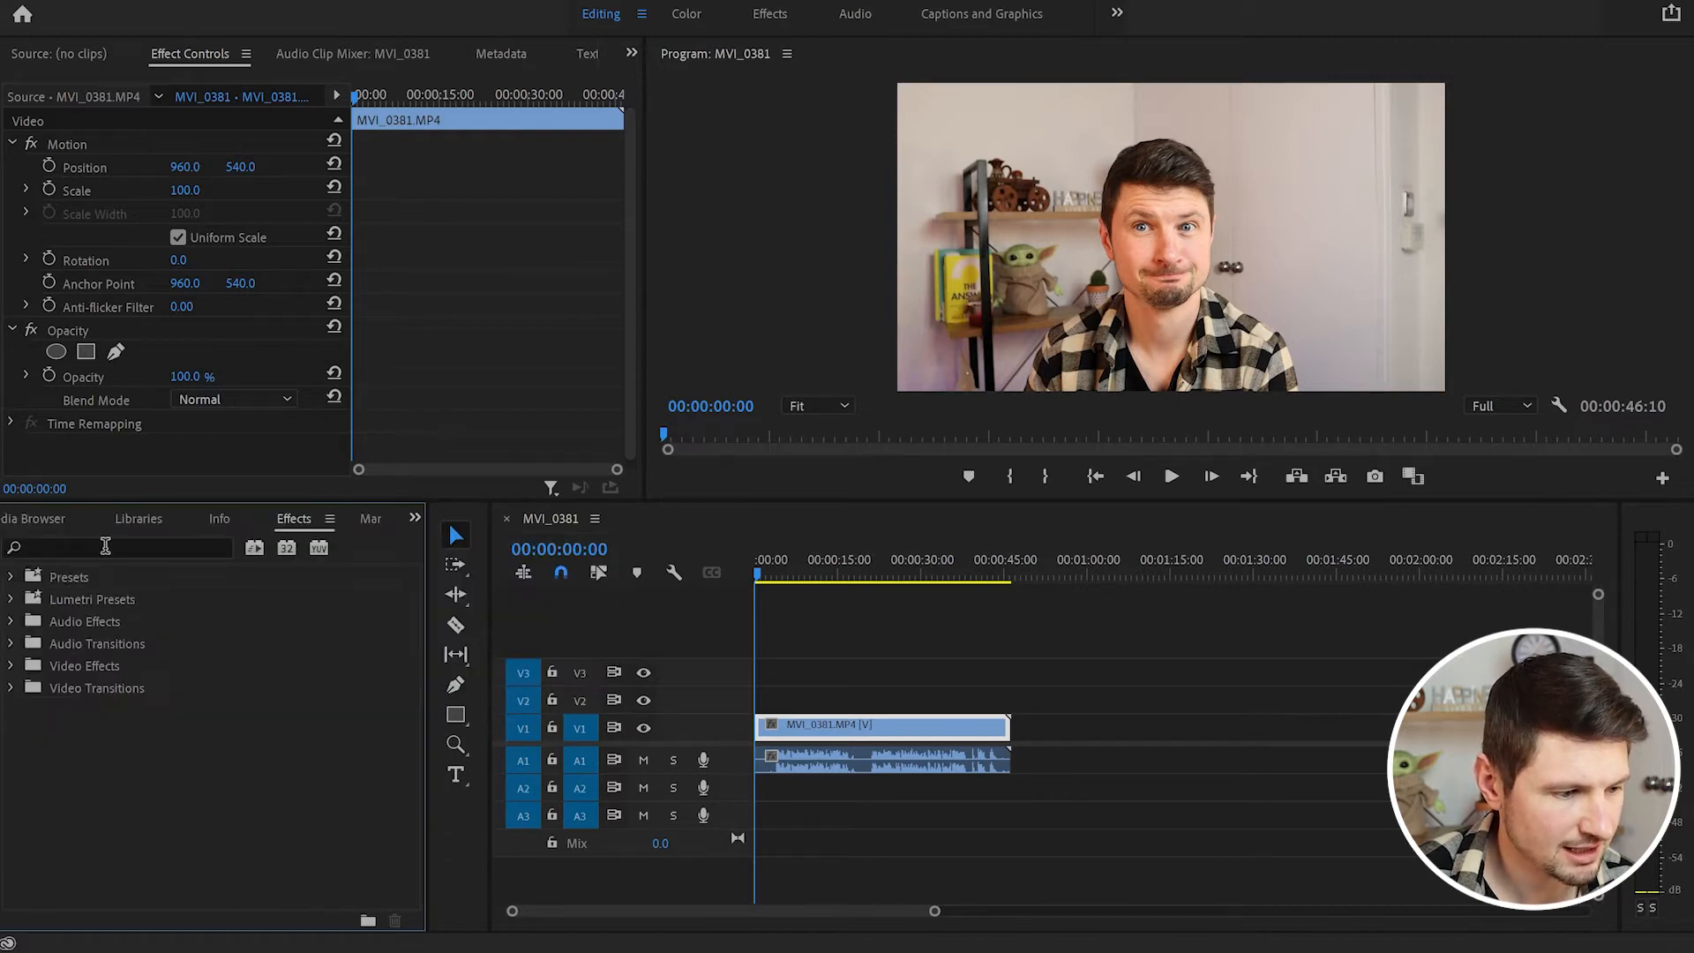
pyautogui.click(105, 546)
pyautogui.write('denois')
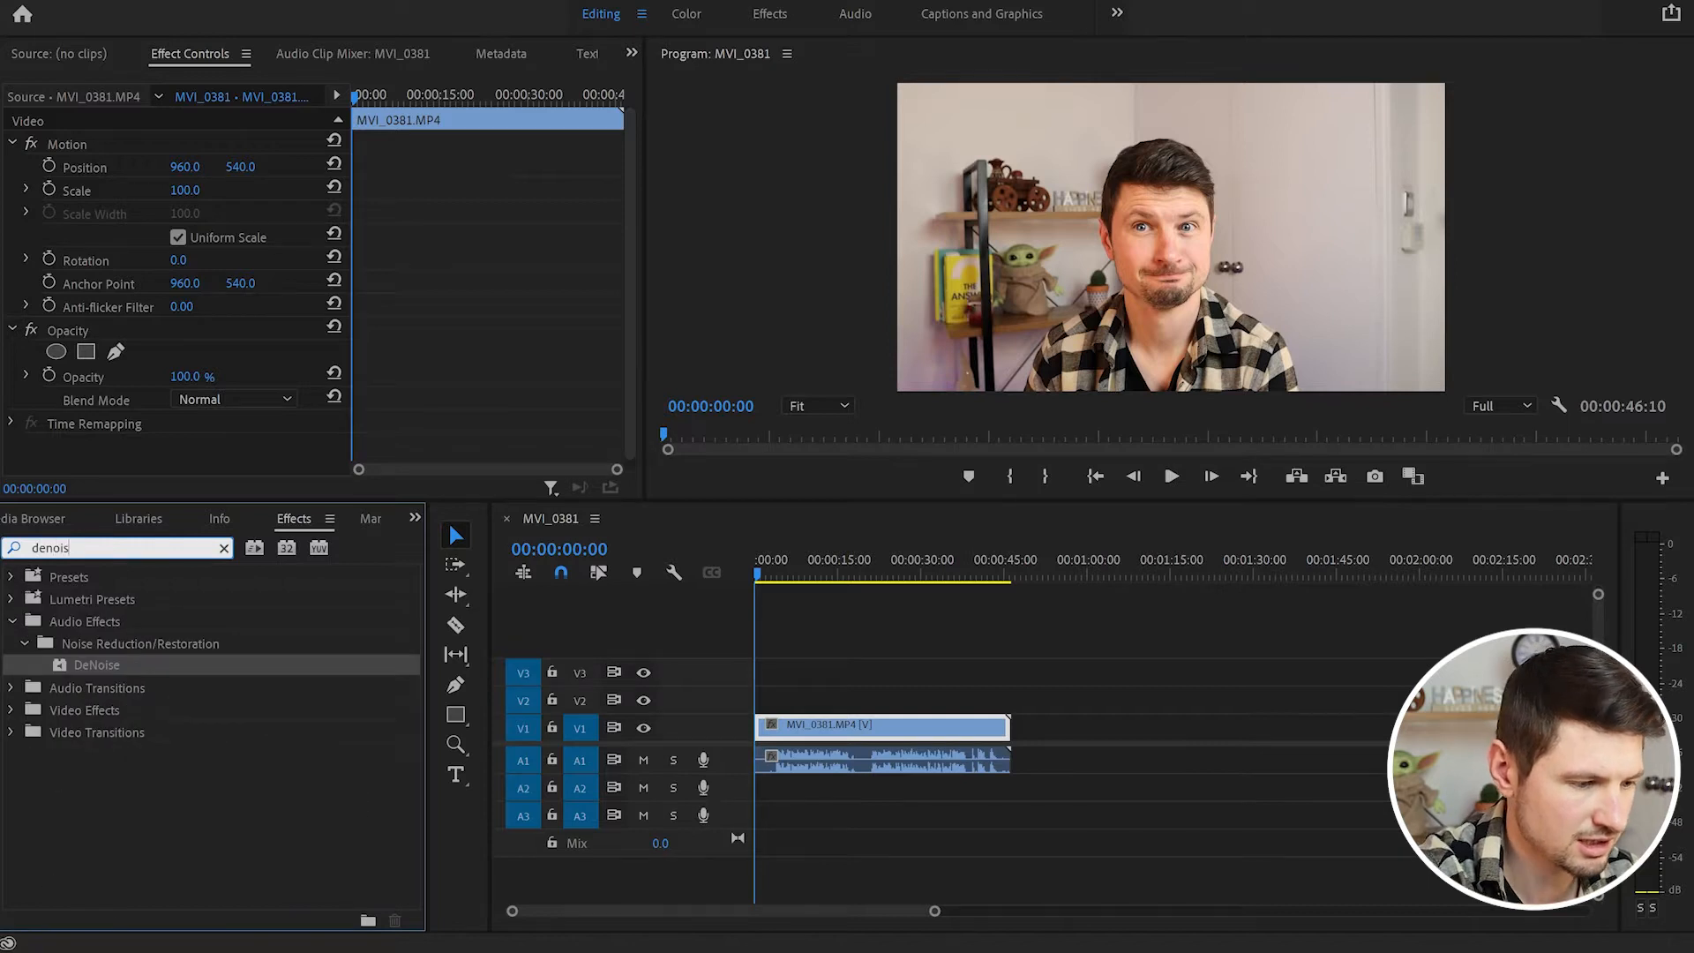
pyautogui.click(159, 665)
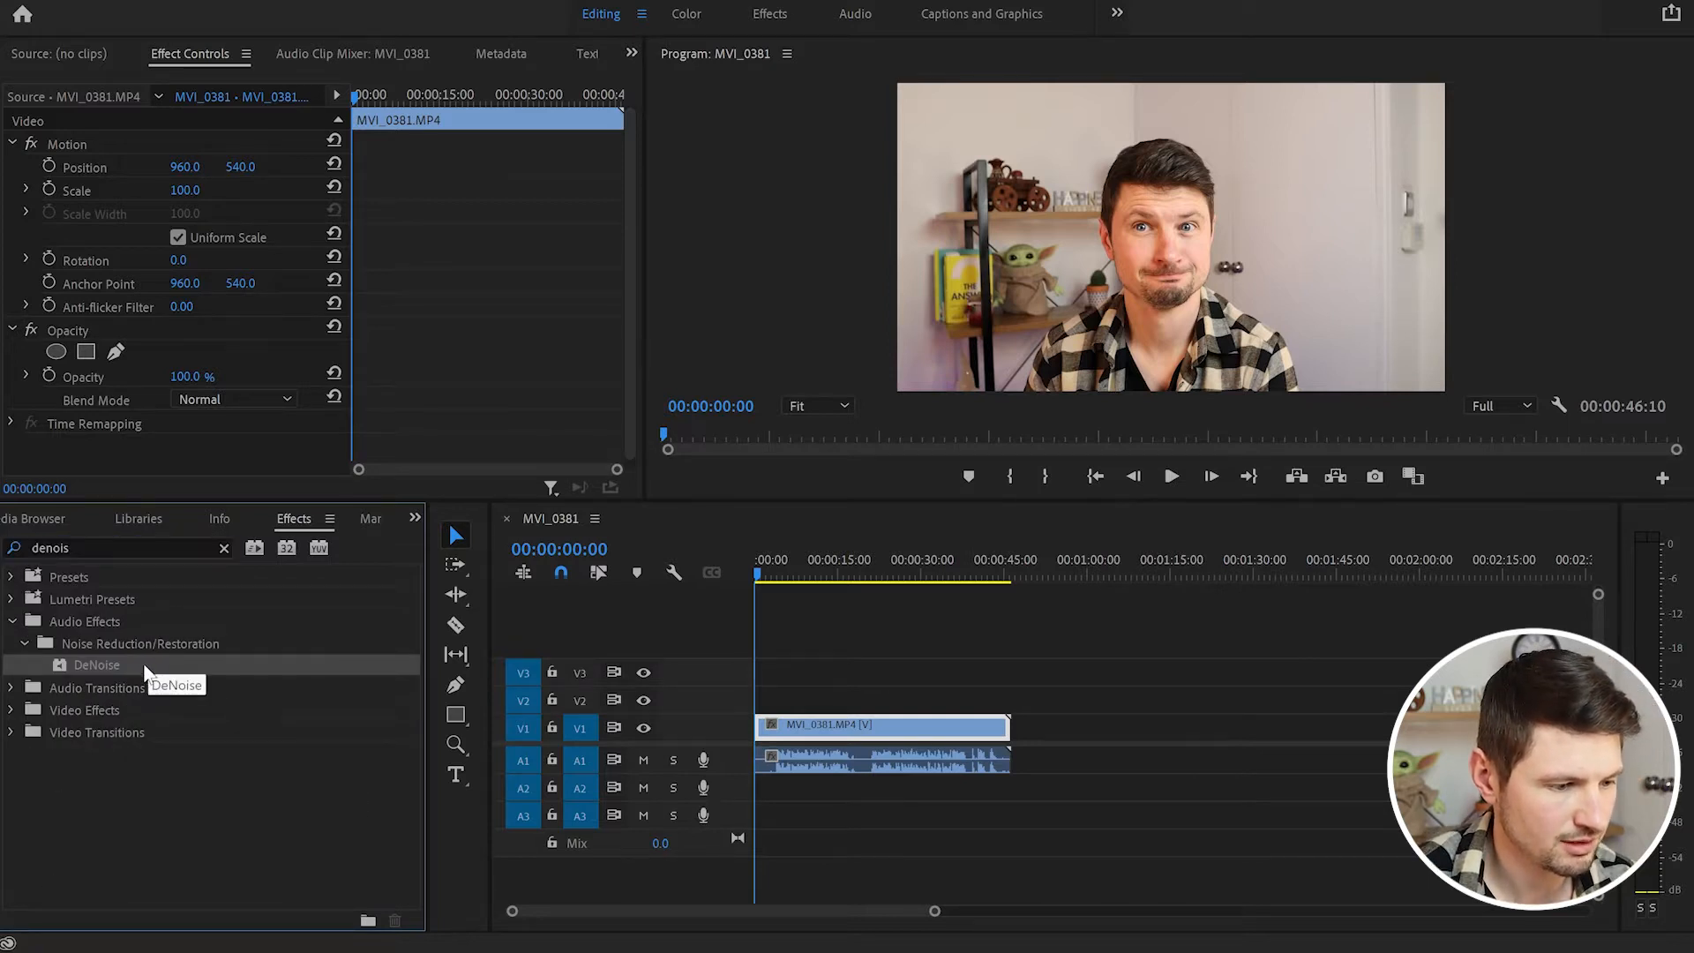
pyautogui.moveTo(129, 675); pyautogui.dragTo(810, 769)
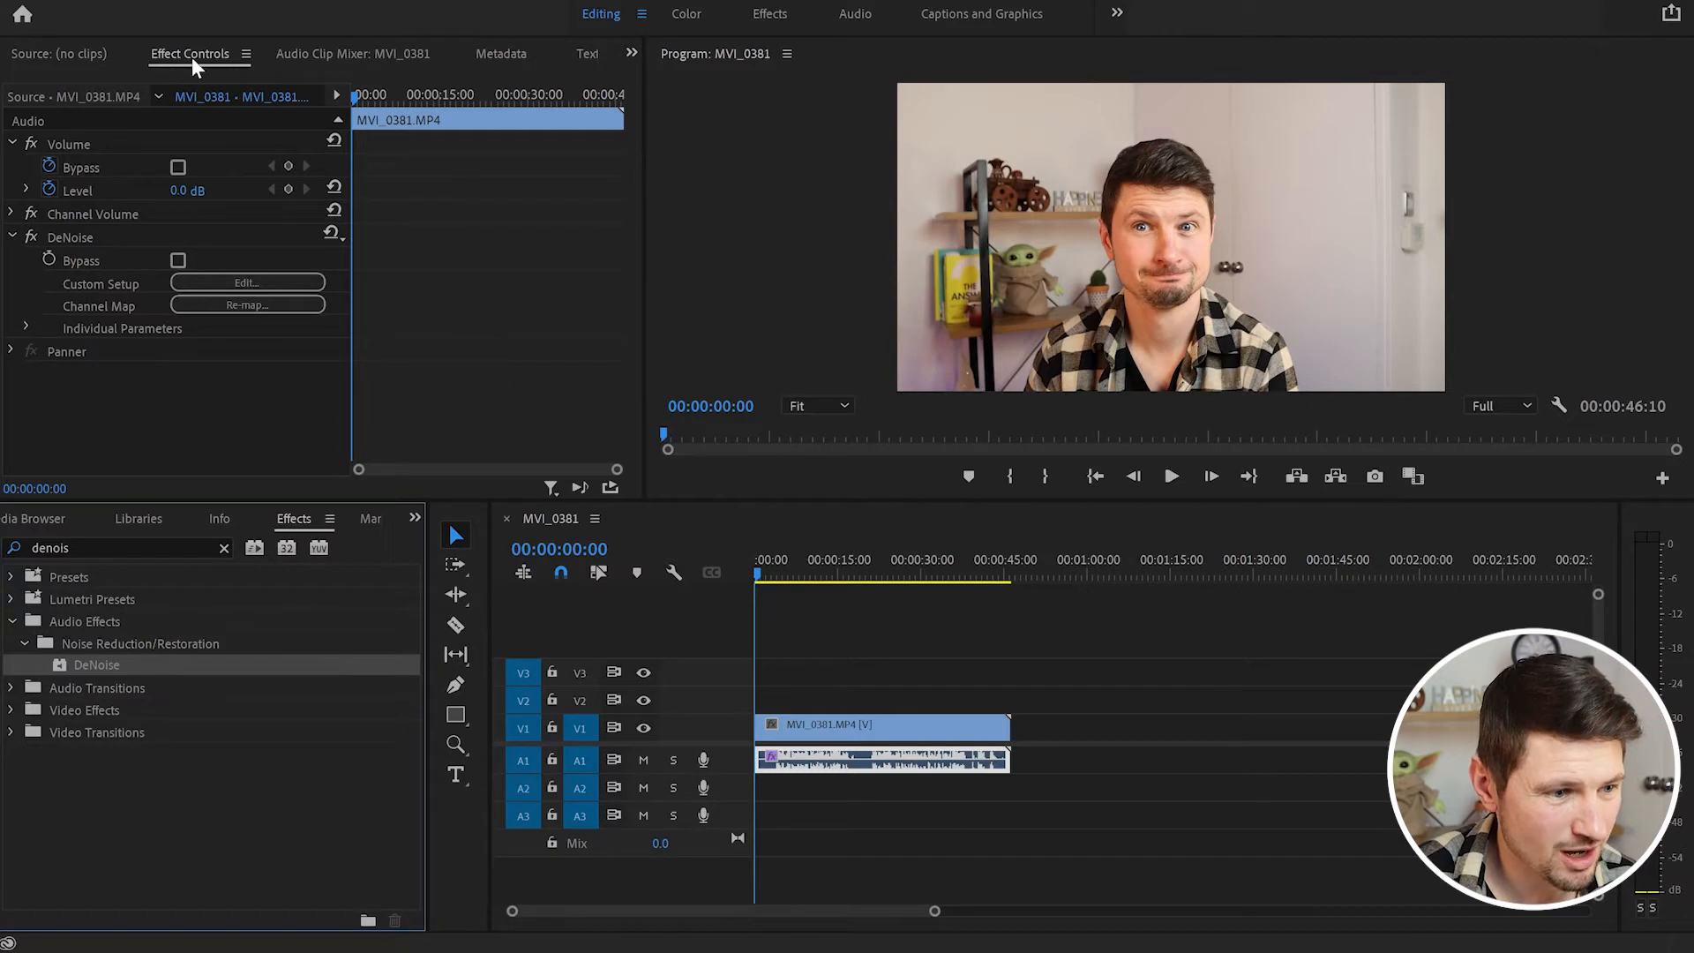
# Open the custom setup of the clip's DeNoise effect and look through its presets, keeping (Default).
pyautogui.click(89, 238)
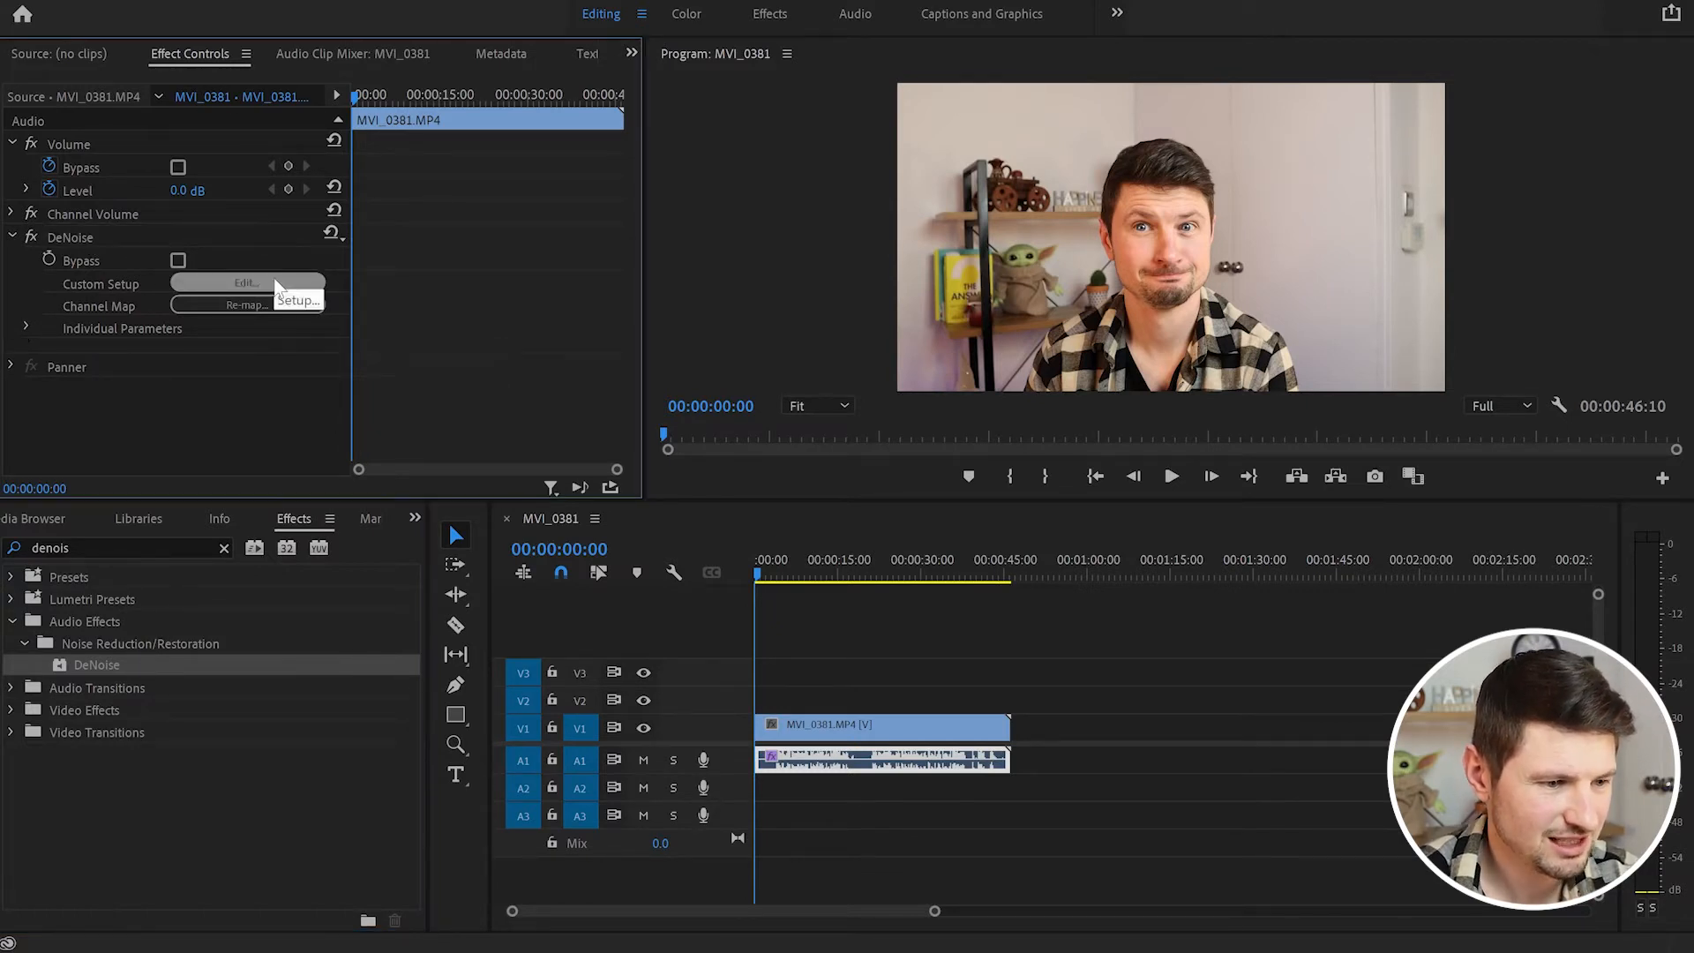
pyautogui.click(274, 282)
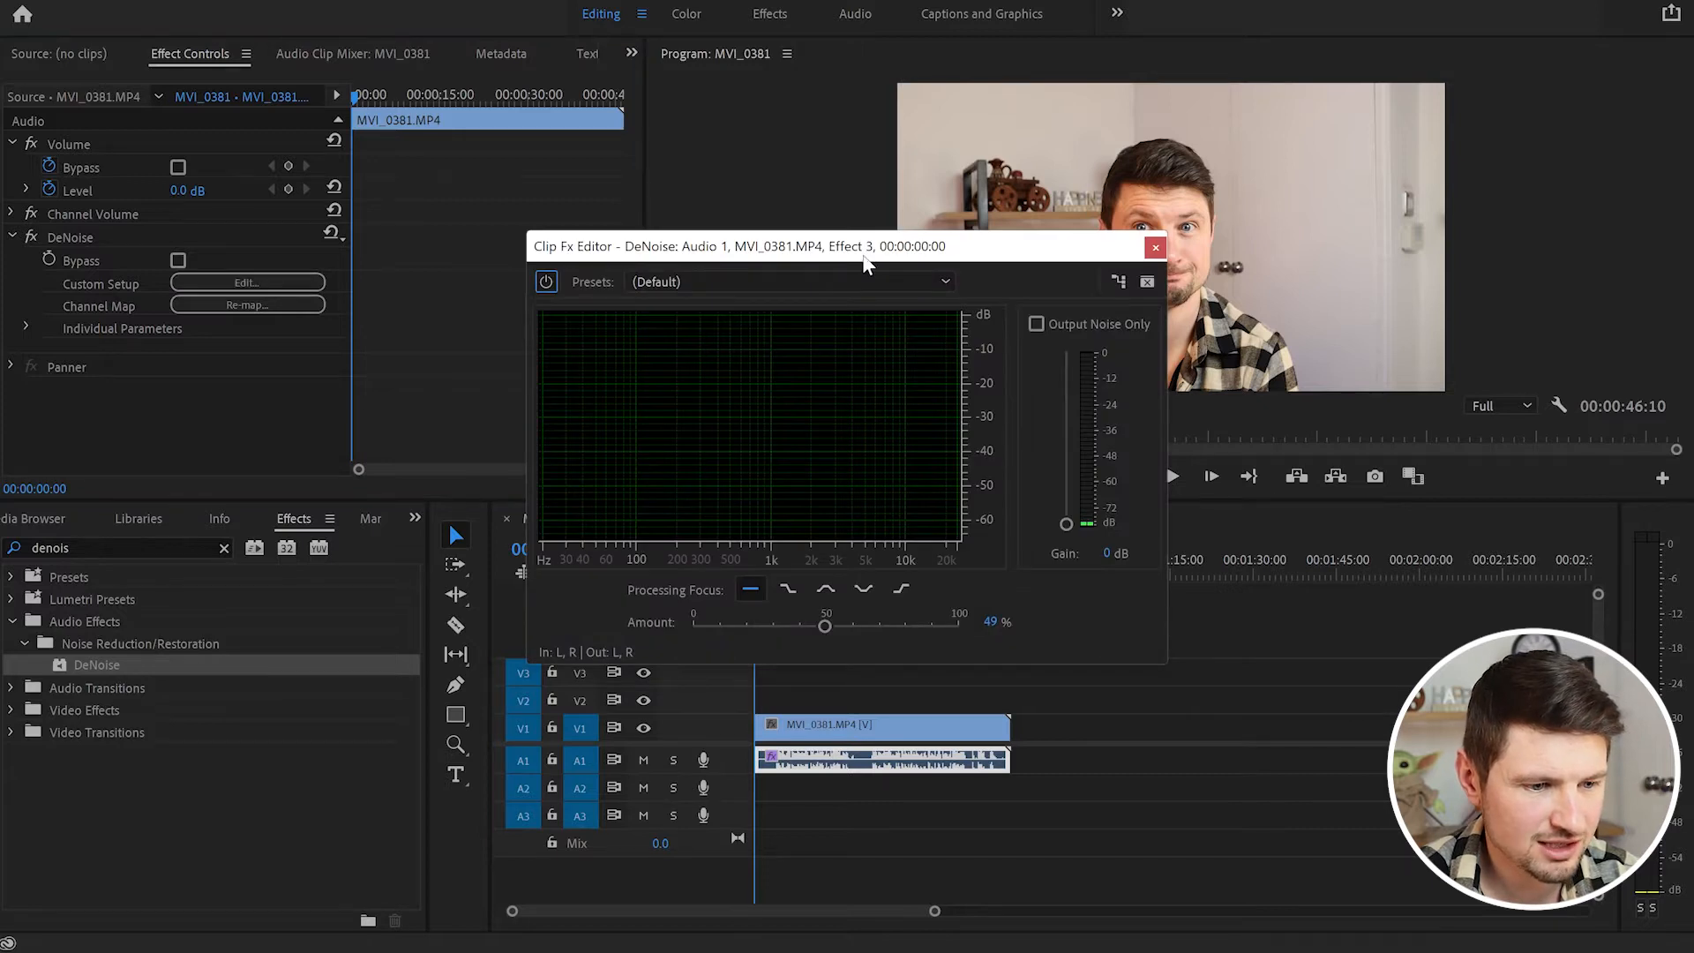
pyautogui.moveTo(864, 258); pyautogui.dragTo(846, 194)
pyautogui.click(827, 218)
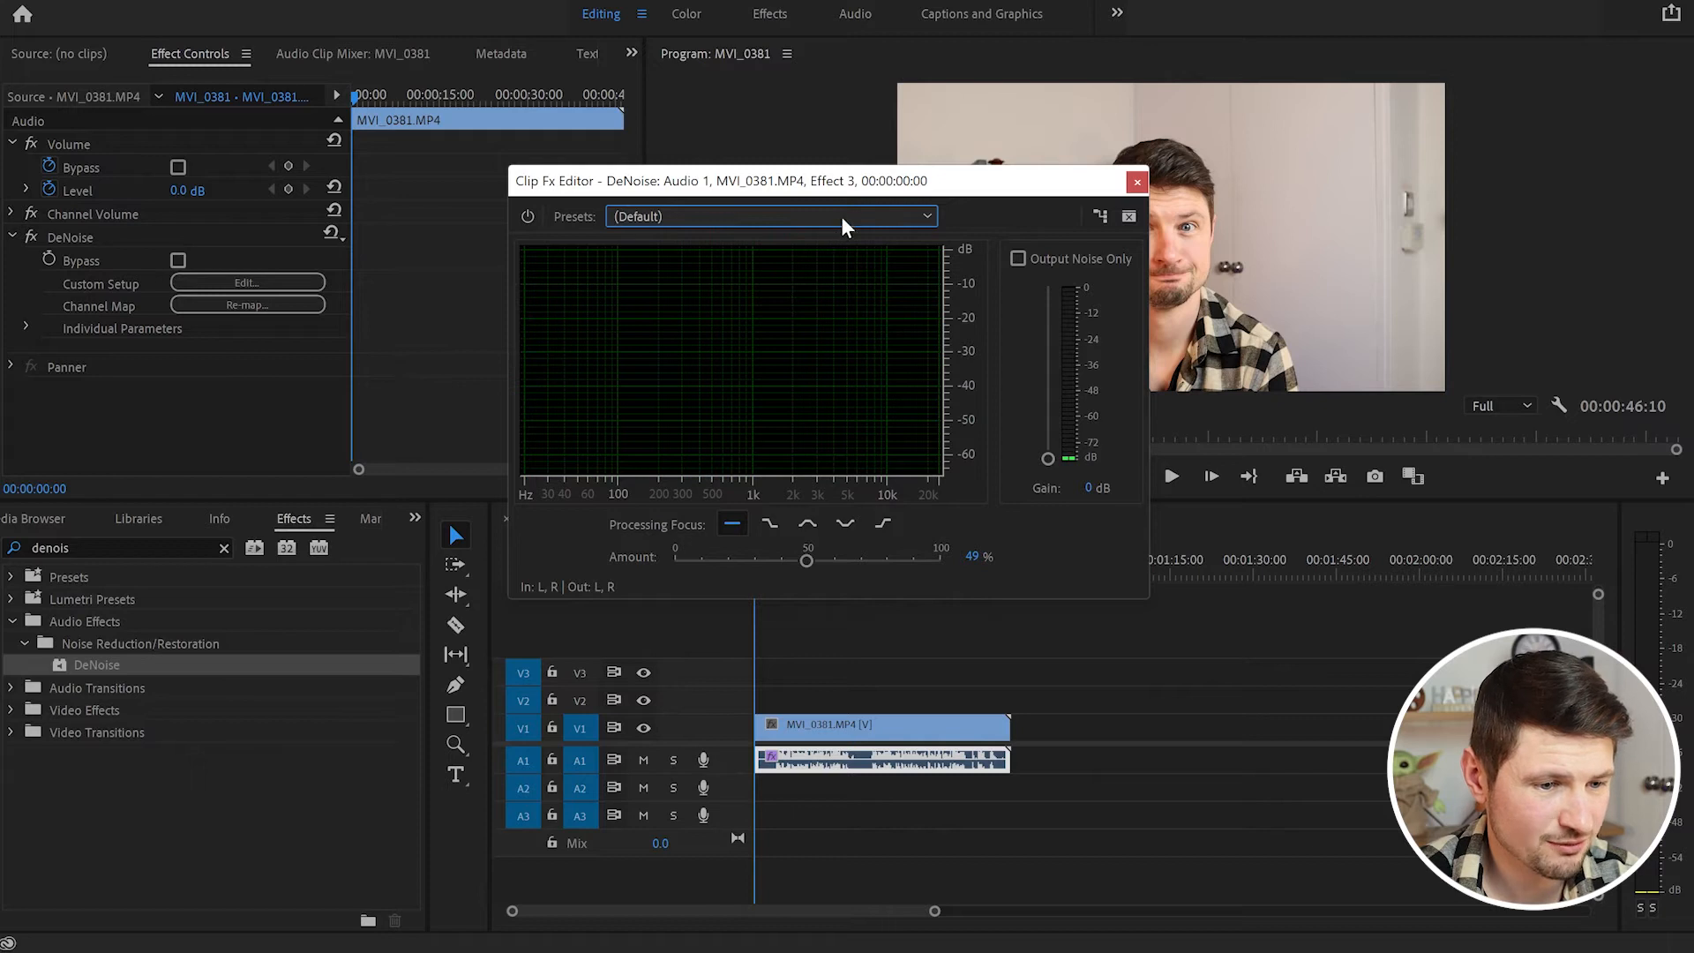
pyautogui.click(842, 218)
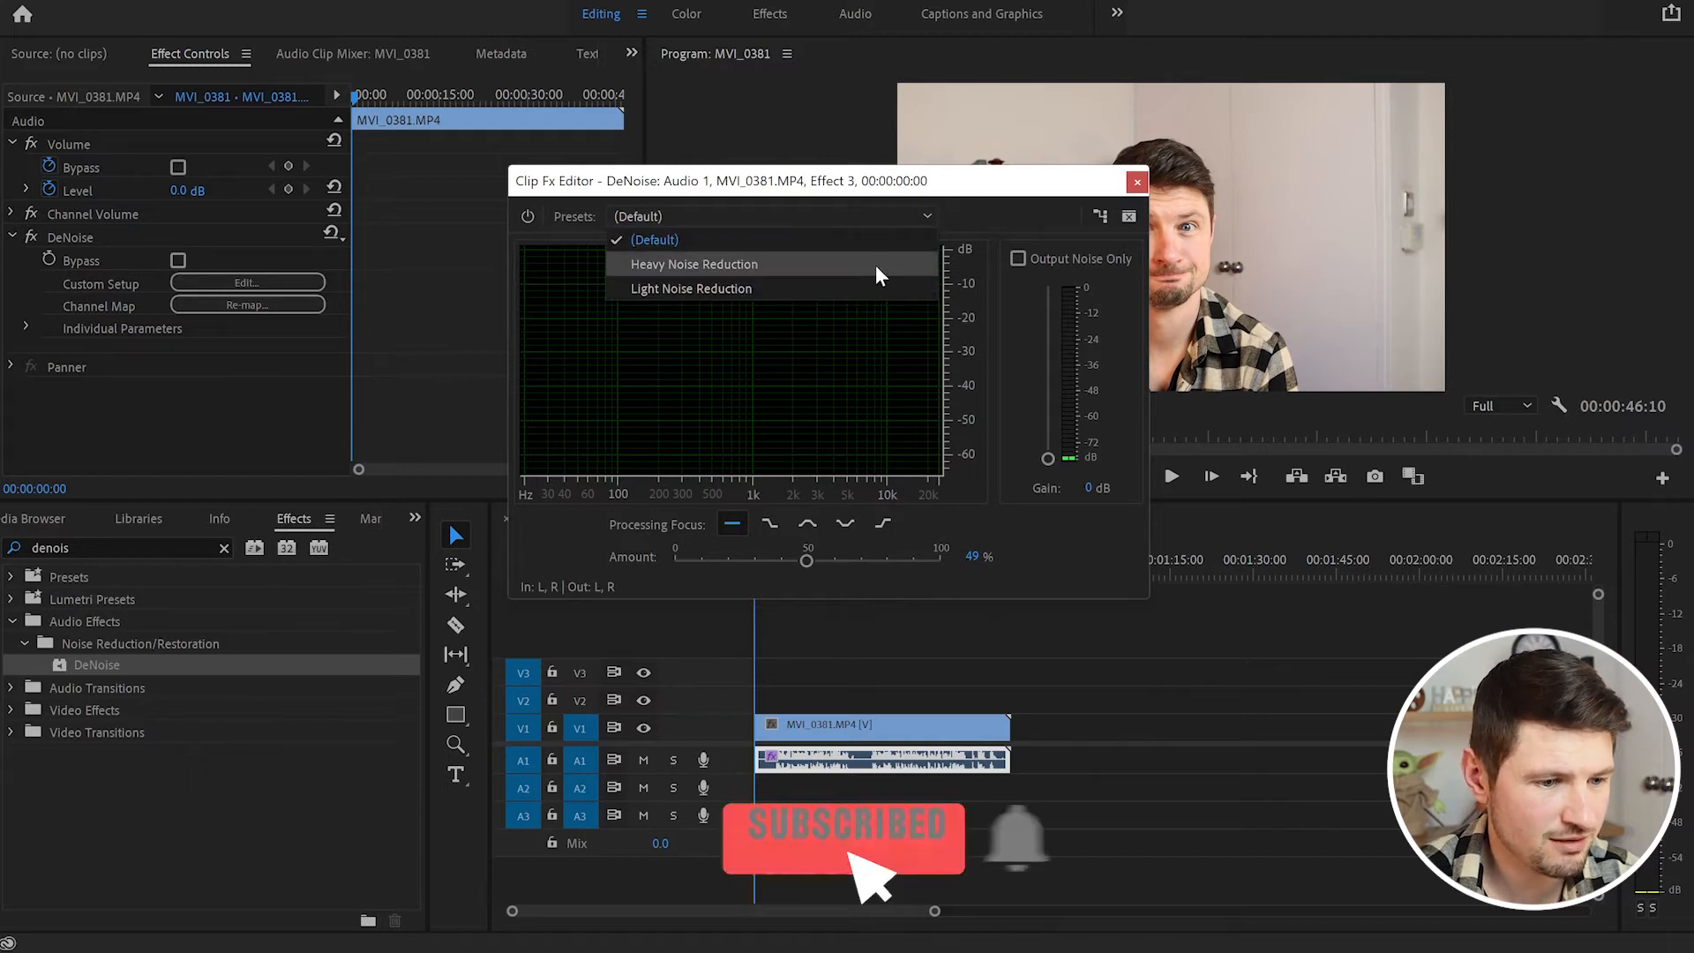
pyautogui.click(915, 215)
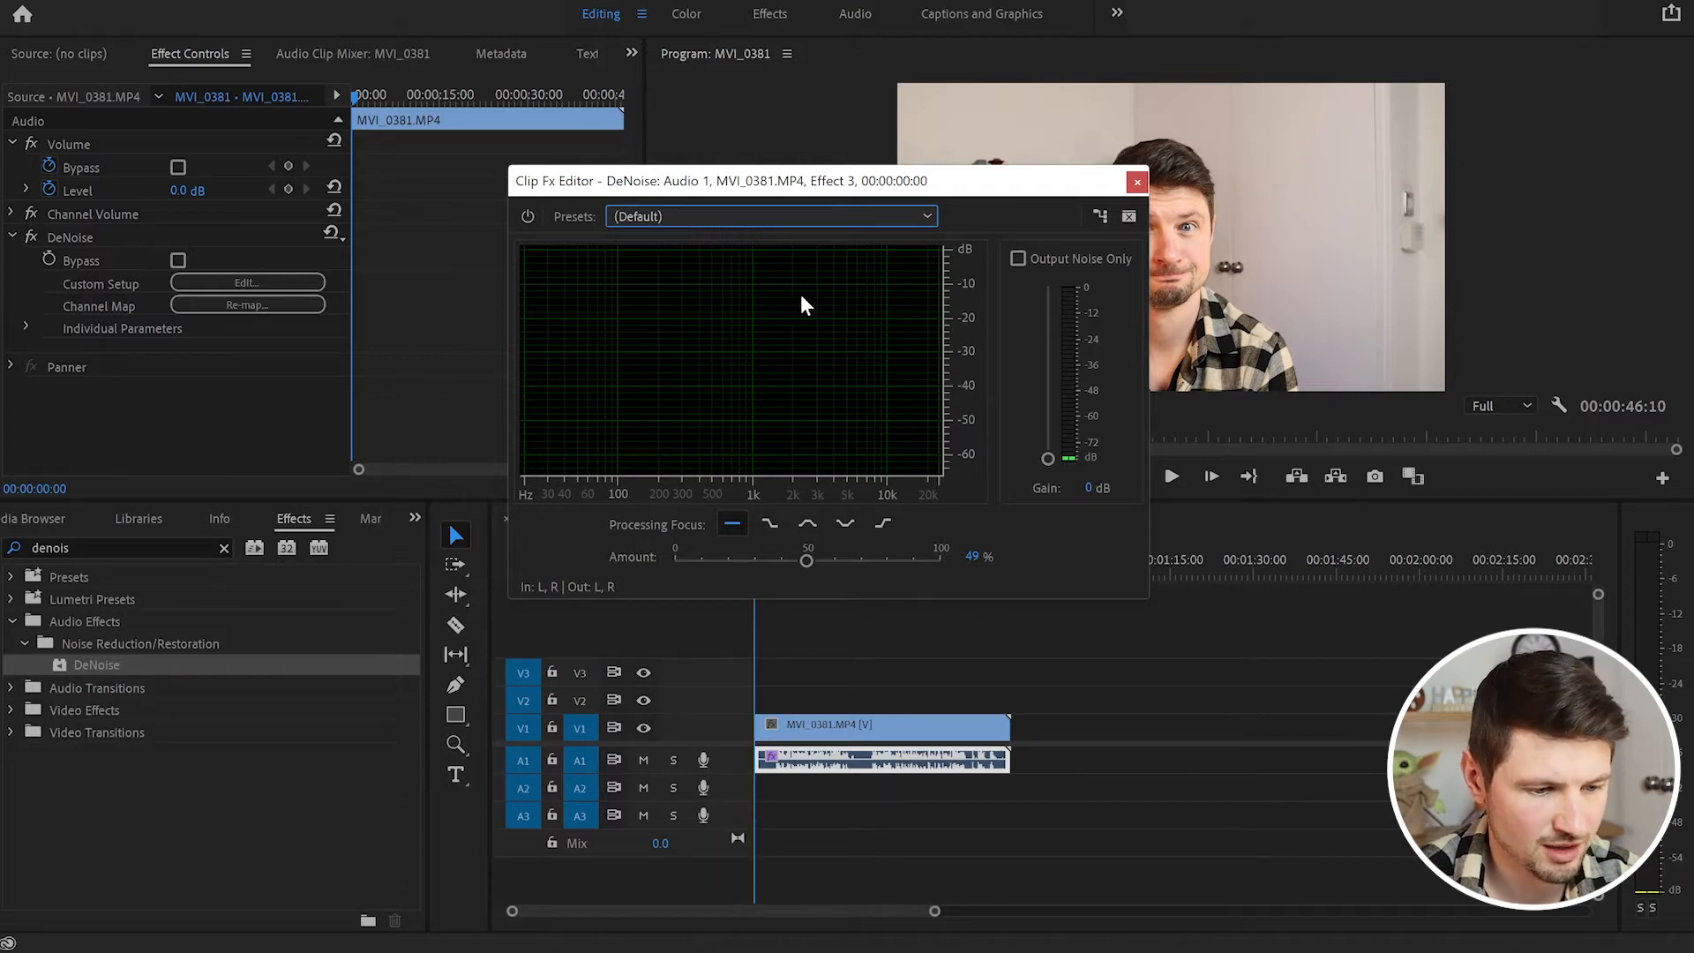
# Set the clip's DeNoise amount to 0% and play the first seconds of the clip.
pyautogui.click(806, 561)
pyautogui.moveTo(801, 563); pyautogui.dragTo(668, 563)
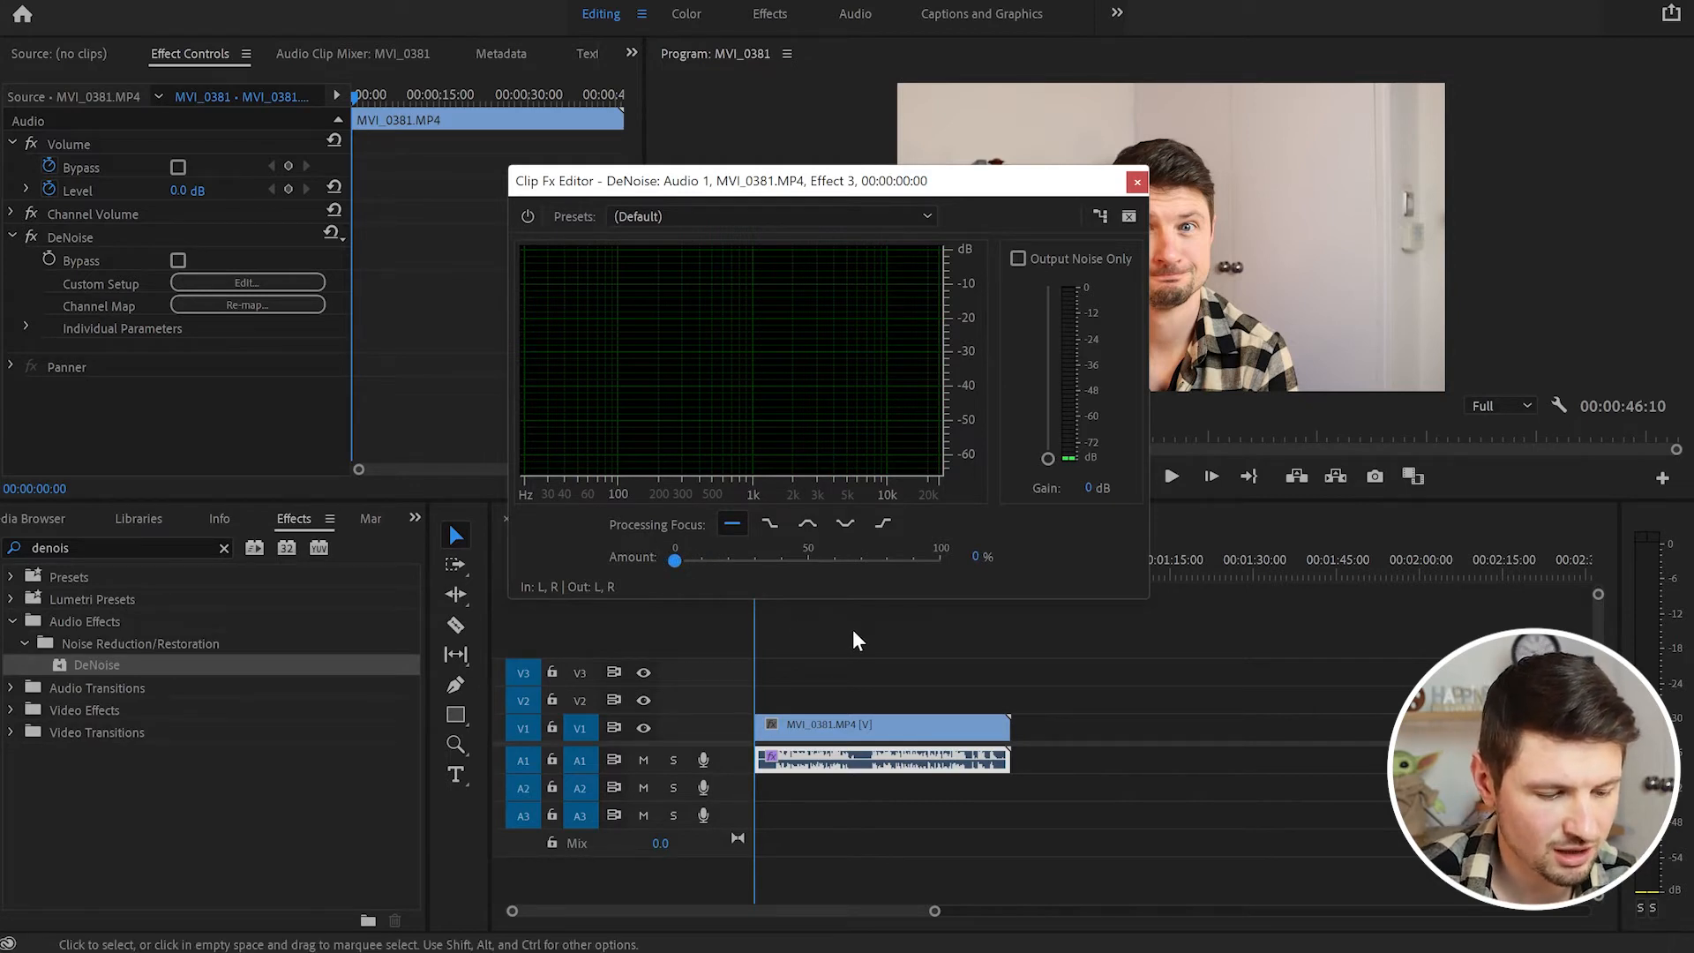
pyautogui.press('space')
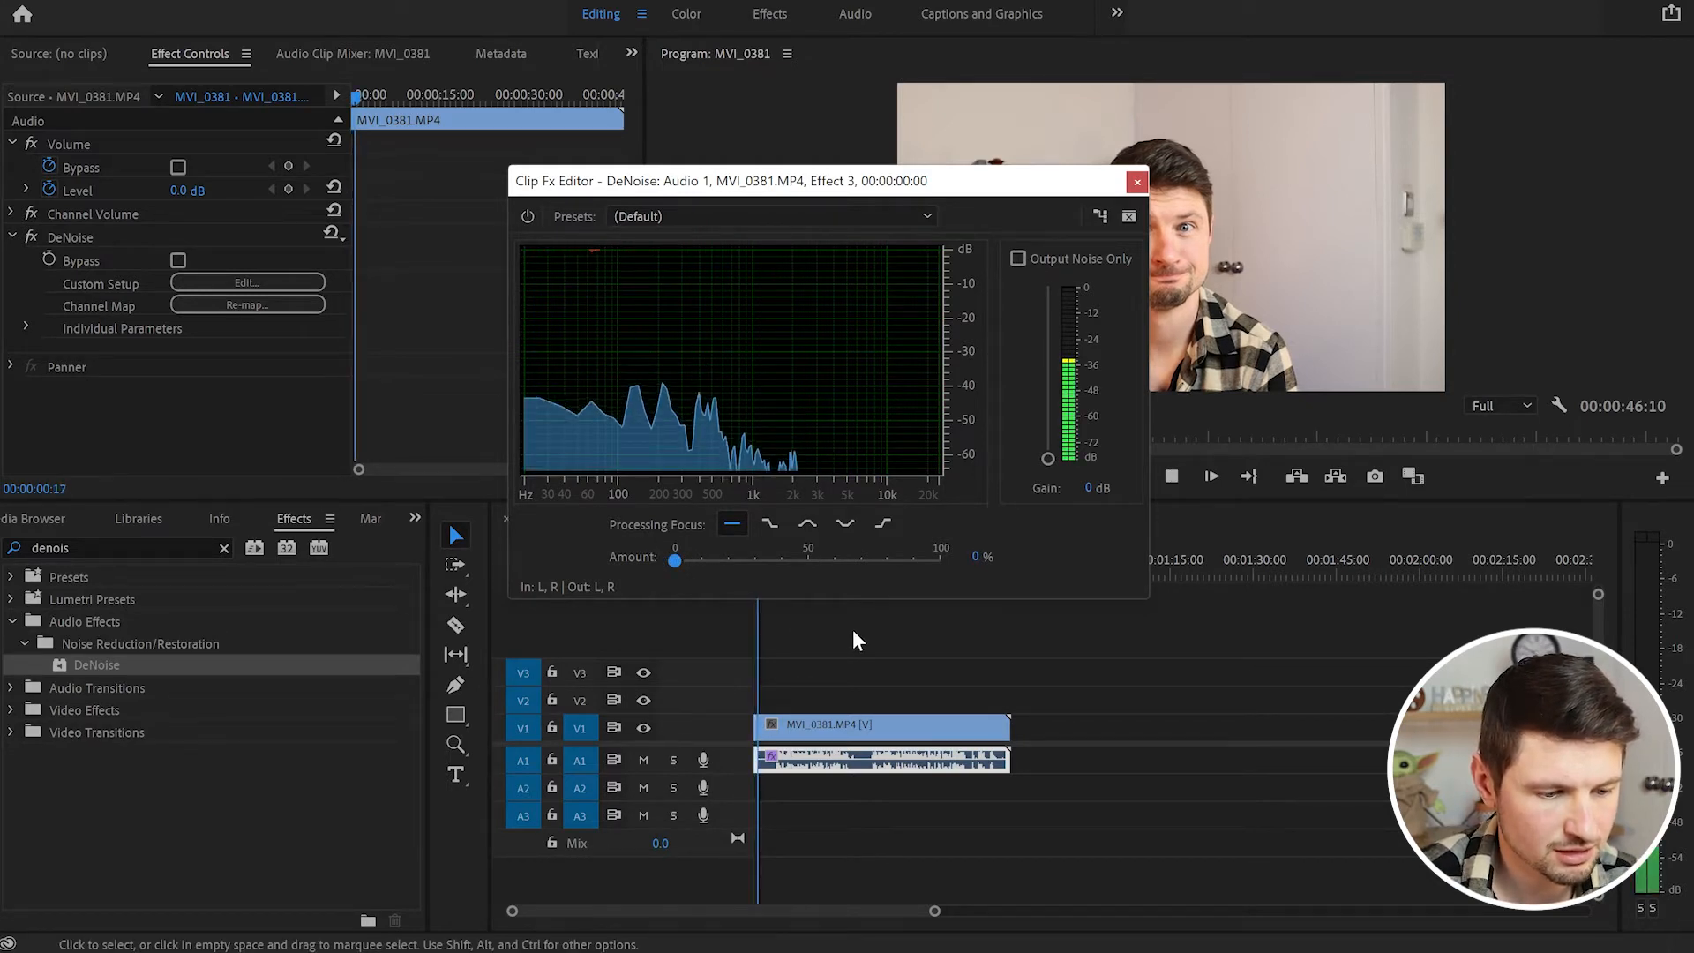
pyautogui.press('space')
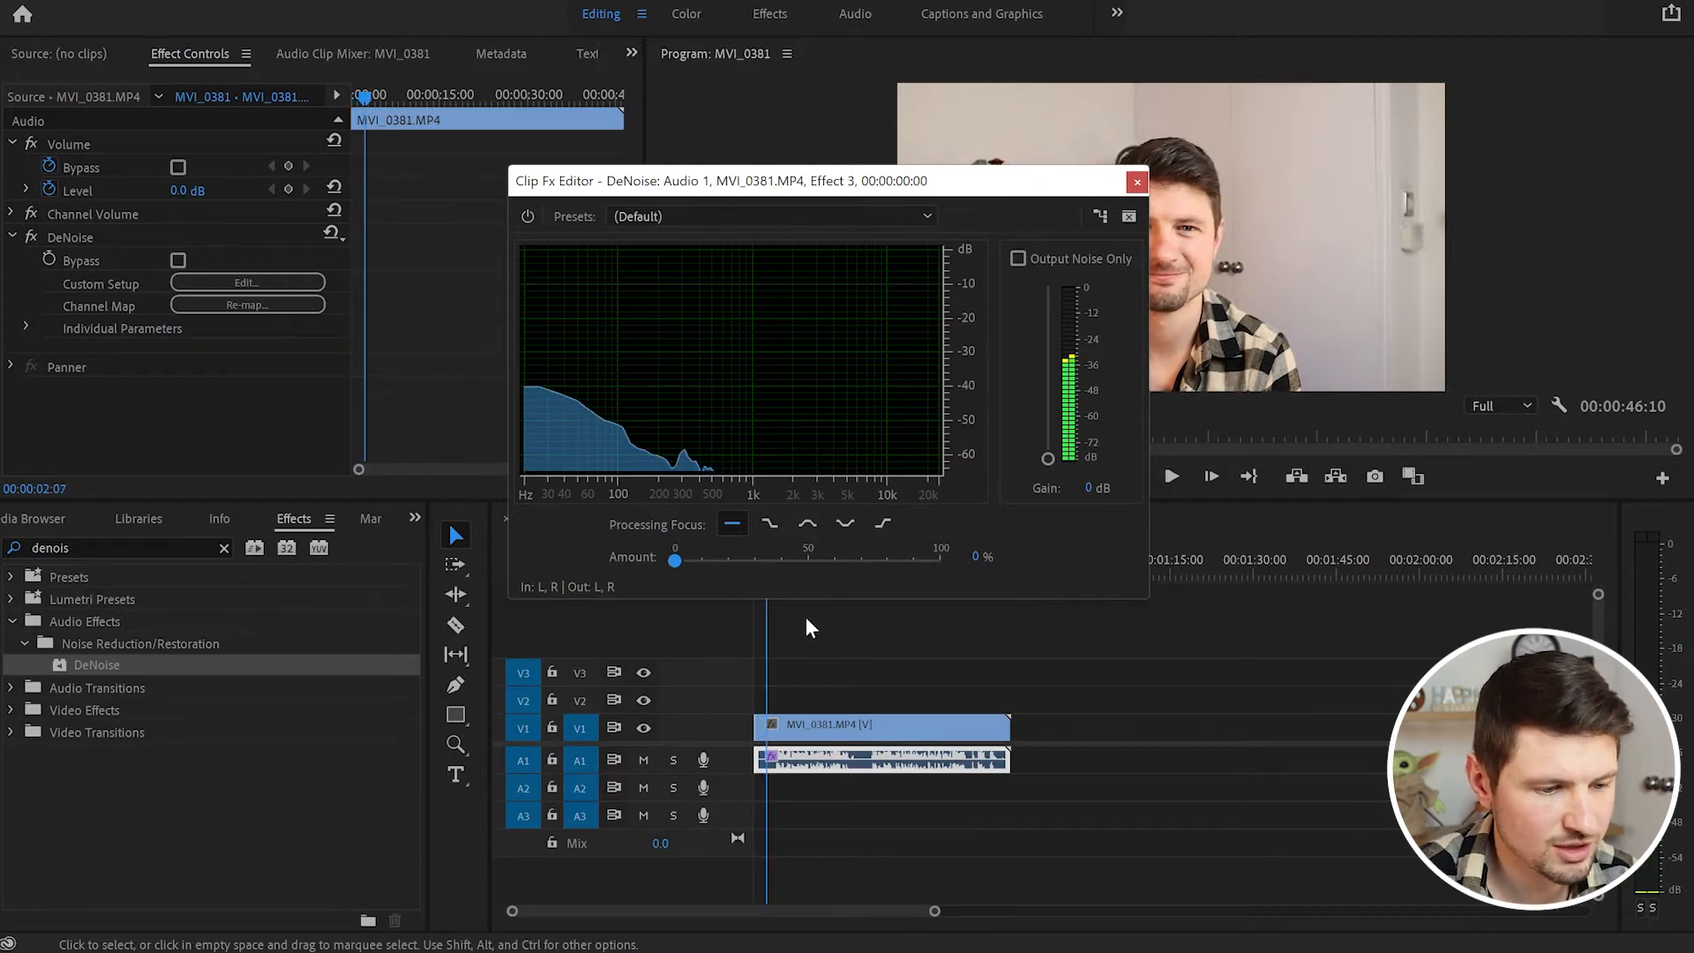
# Set the clip's DeNoise amount to 60% and play the clip again from the start of the sequence.
pyautogui.moveTo(675, 560); pyautogui.dragTo(805, 562)
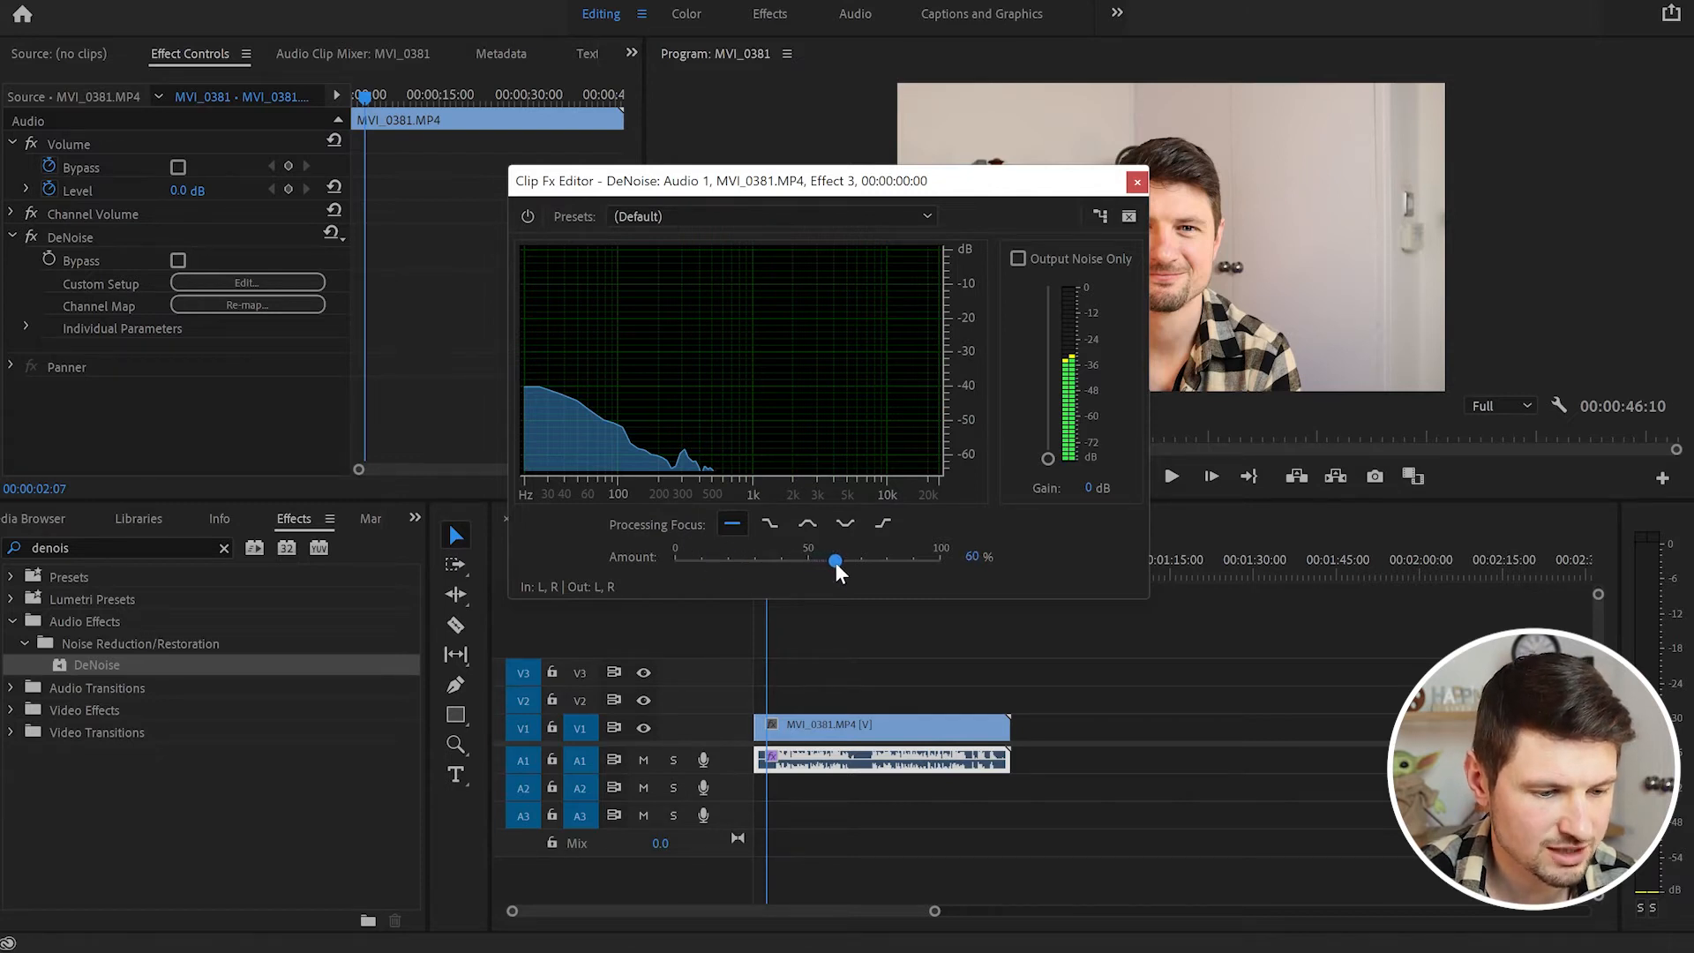
pyautogui.moveTo(813, 189); pyautogui.dragTo(840, 110)
pyautogui.moveTo(767, 573); pyautogui.dragTo(726, 570)
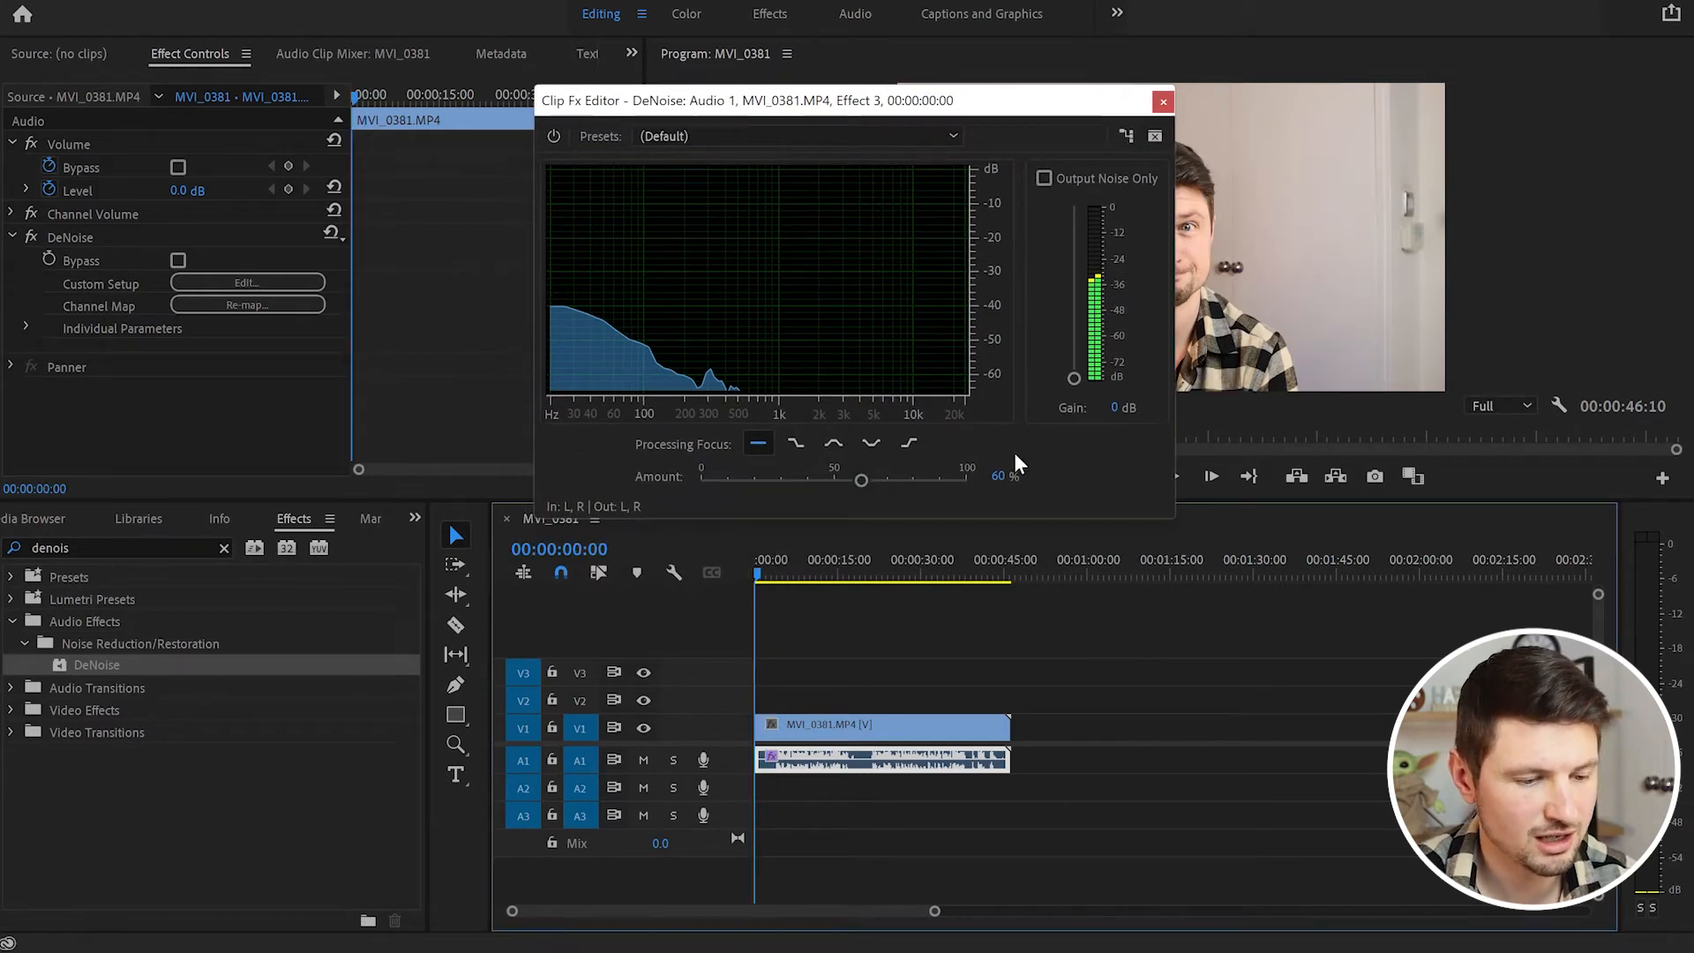
pyautogui.press('space')
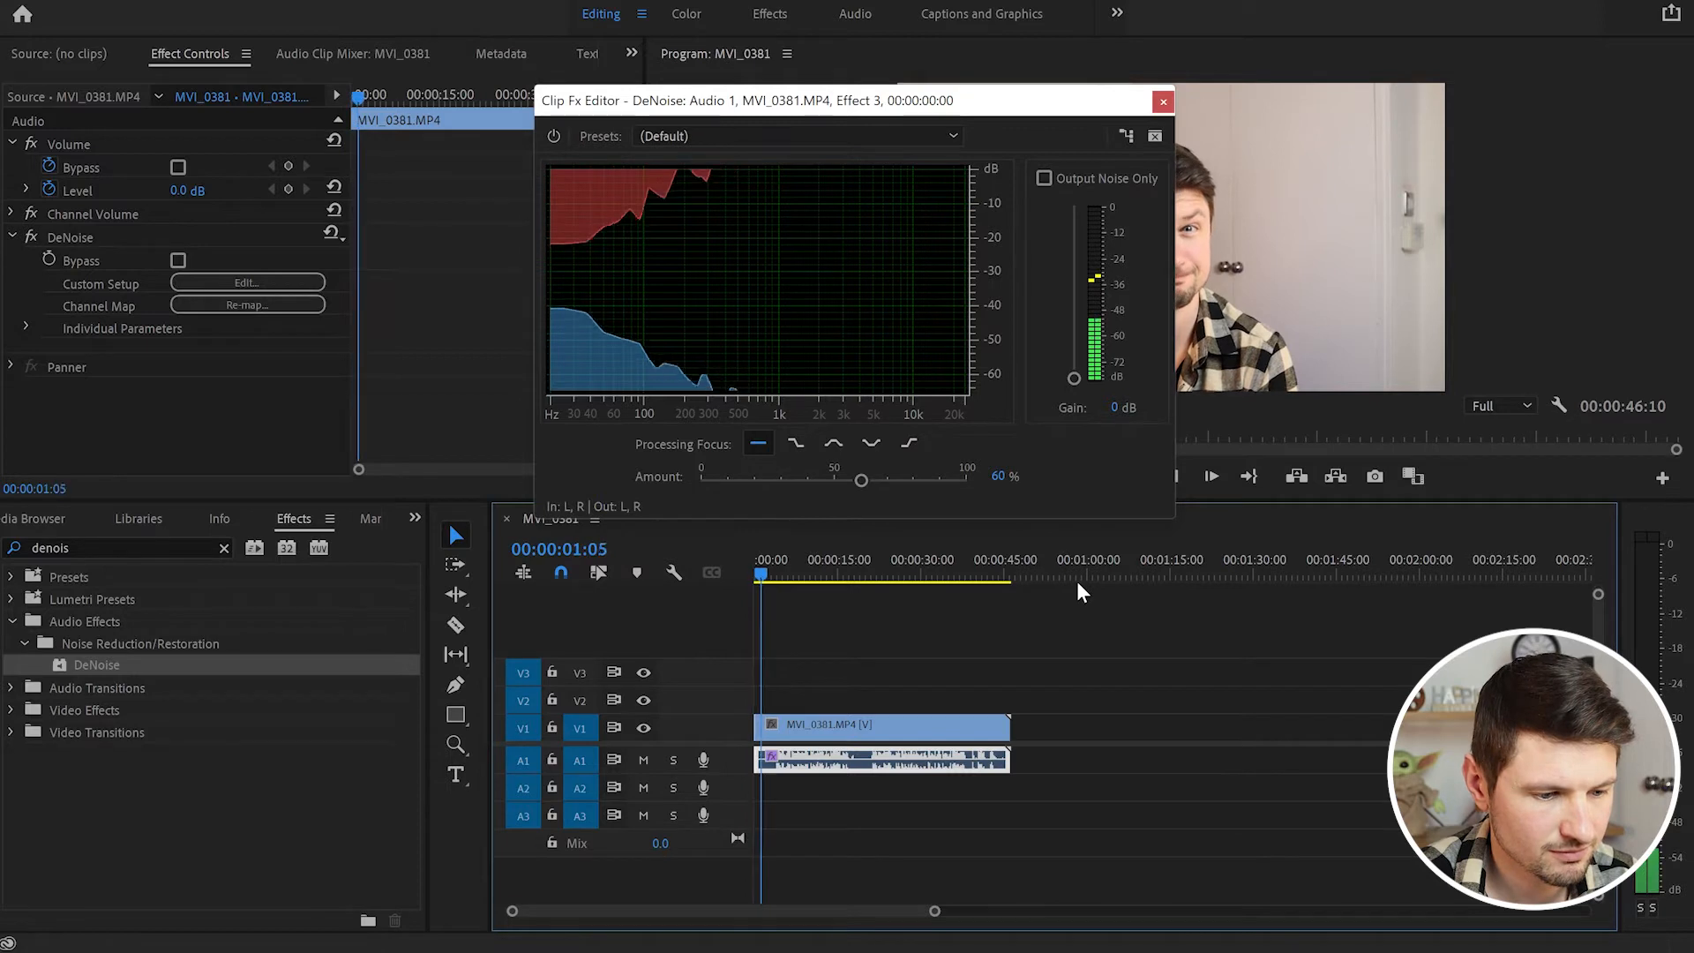
pyautogui.moveTo(936, 119); pyautogui.dragTo(856, 116)
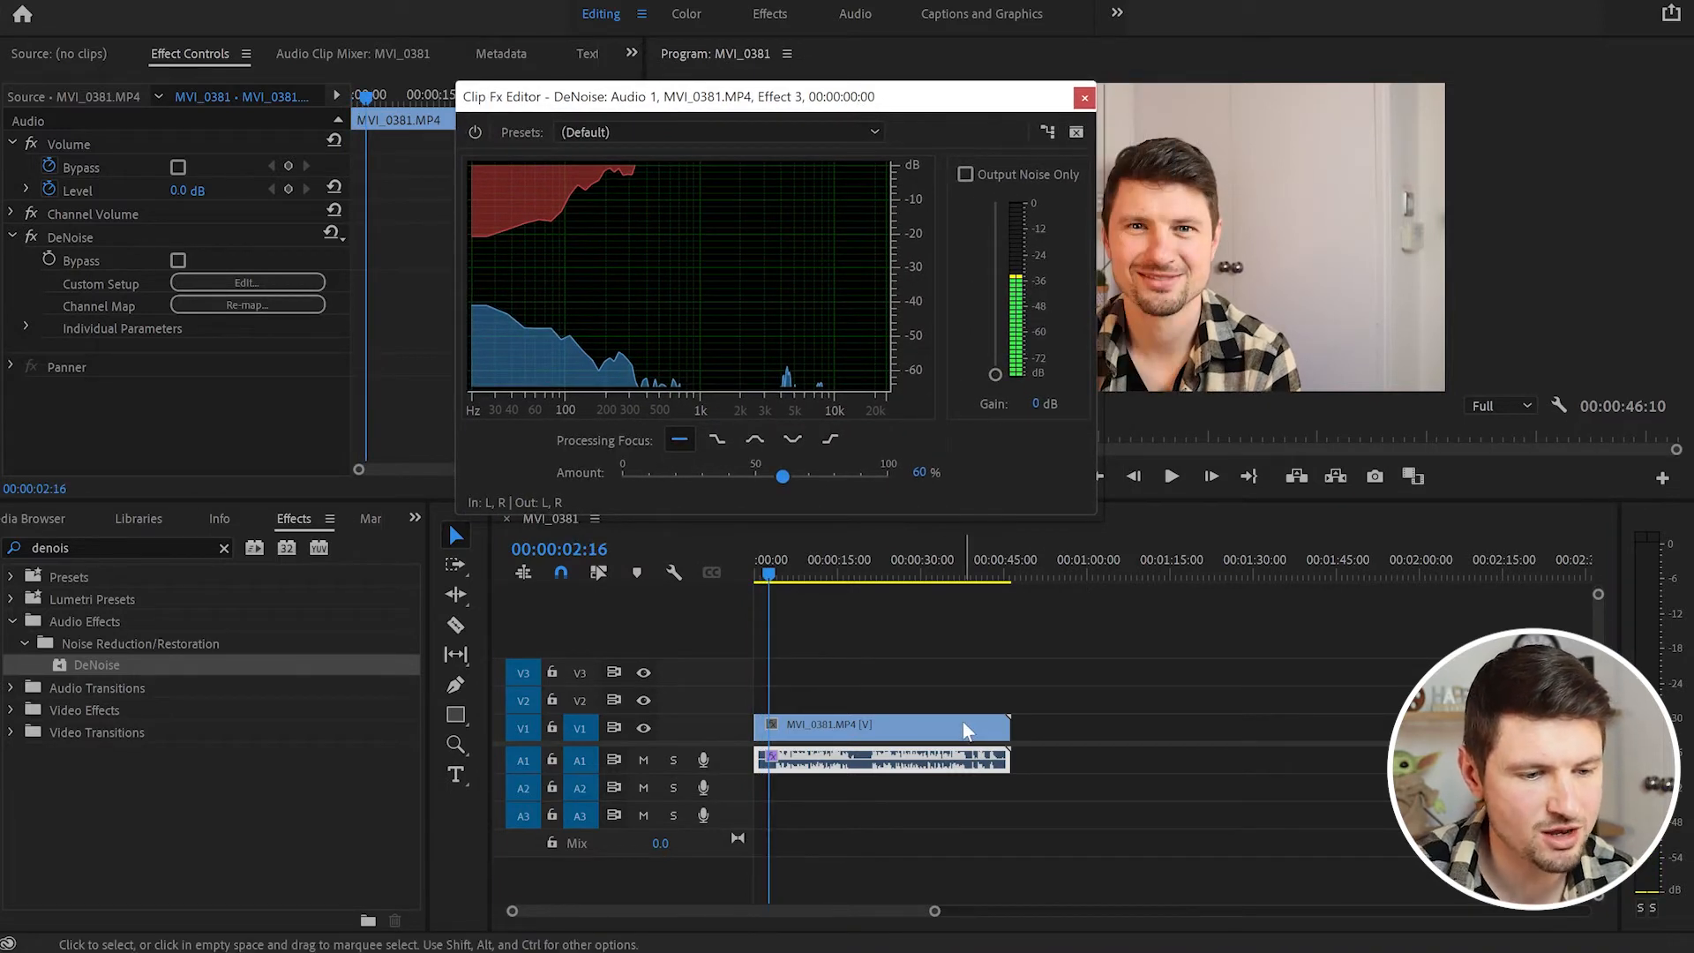
pyautogui.press('space')
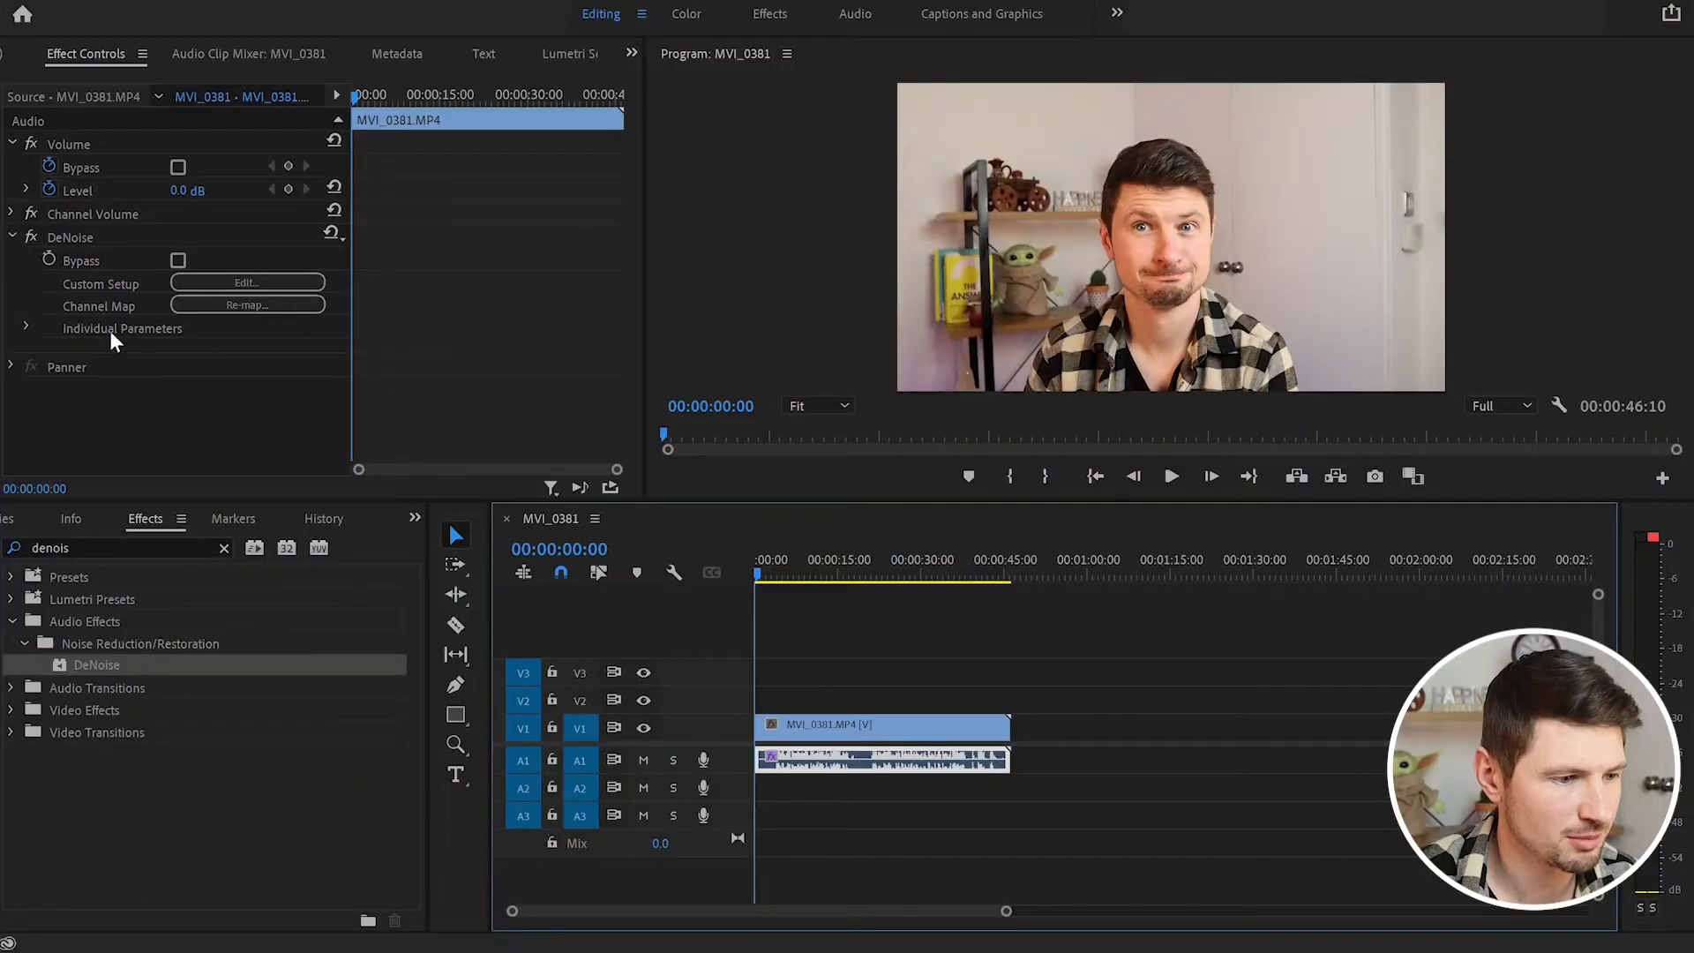
# Delete the DeNoise effect from the audio clip.
pyautogui.click(94, 242)
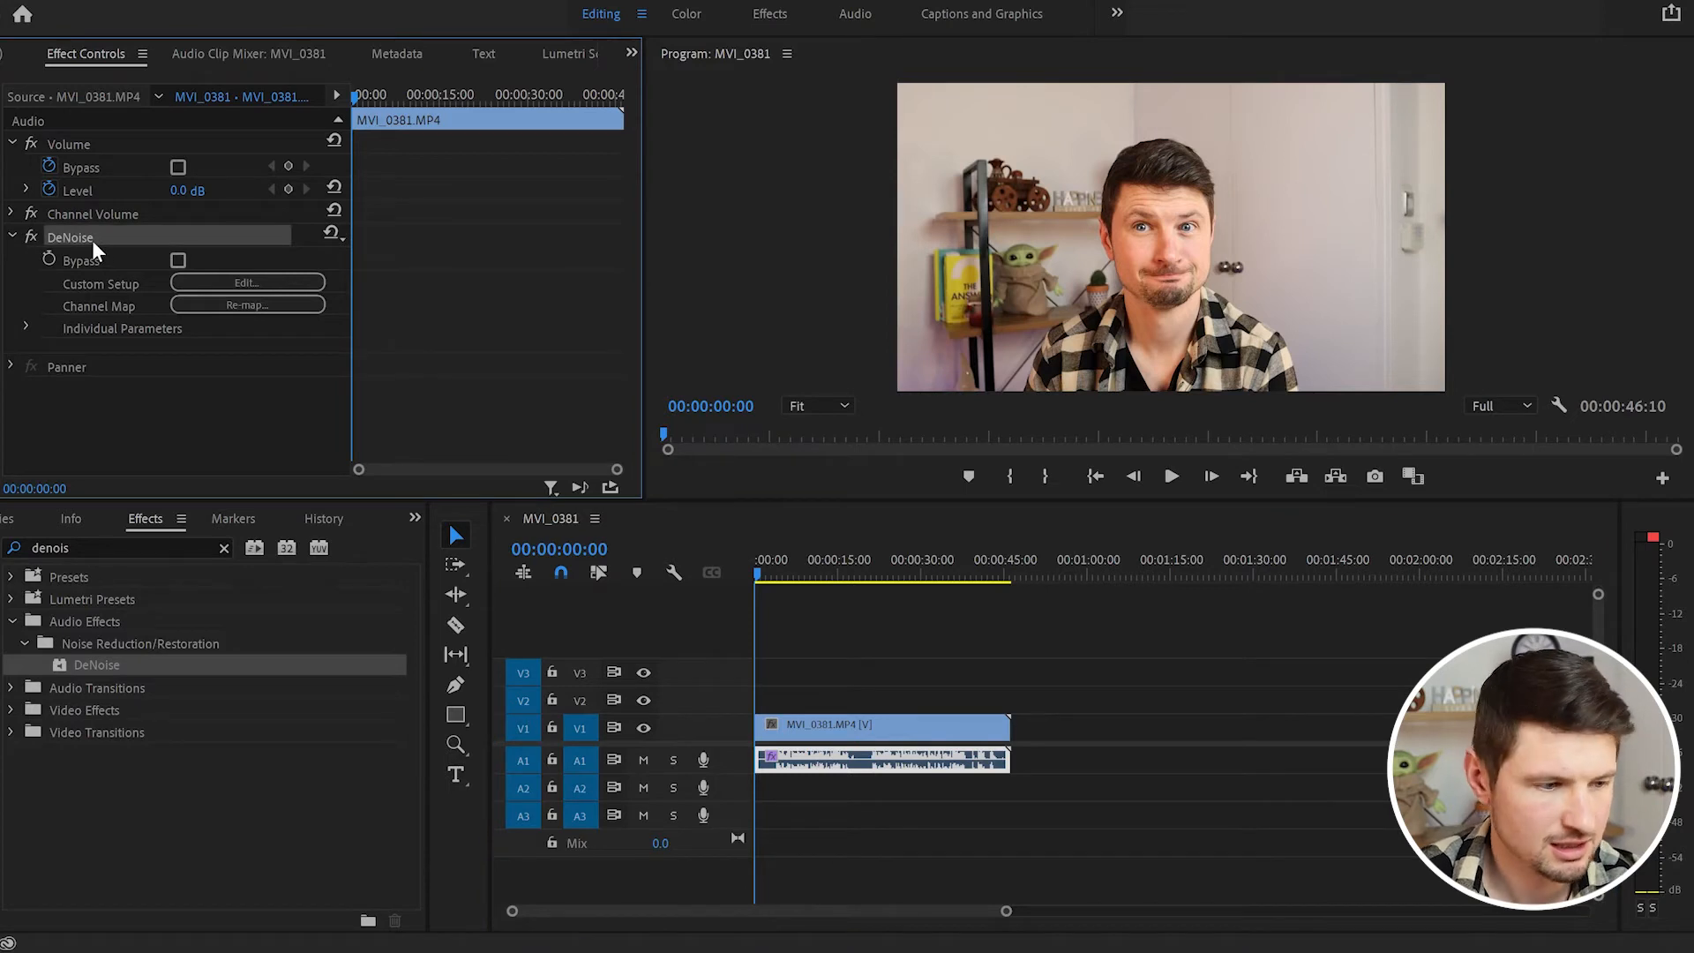
pyautogui.press('Delete')
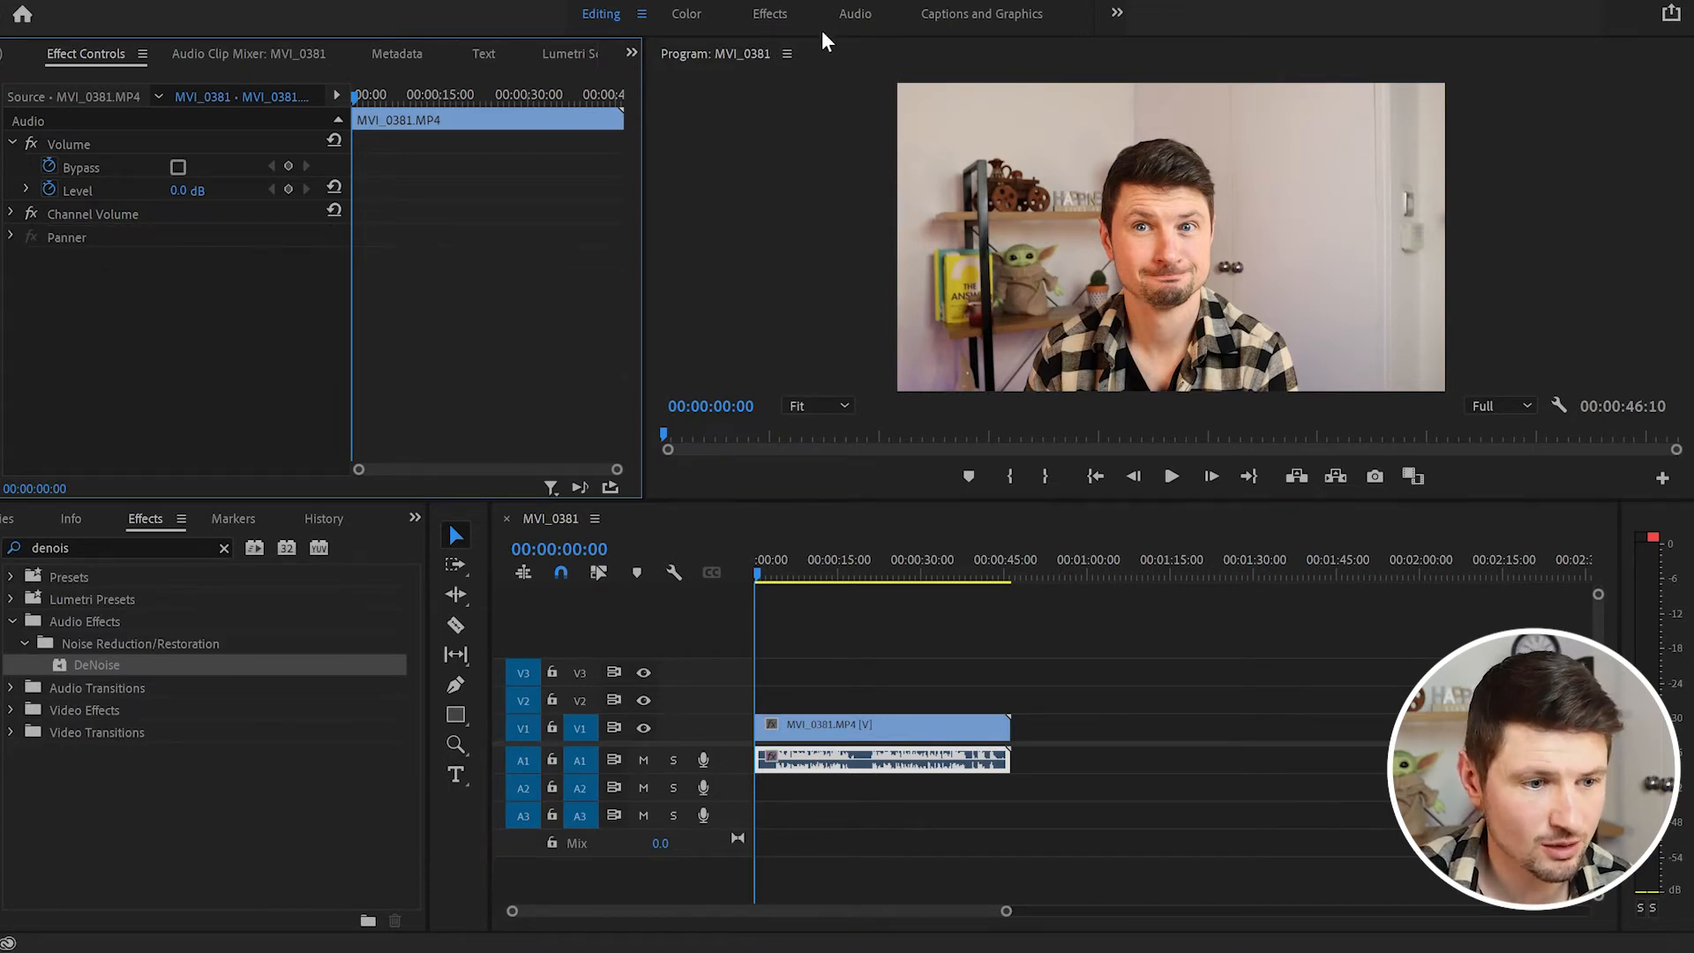
# Switch to the Audio workspace and add DeNoise to the first effect slot of the Audio 1 track in the Audio Track Mixer.
pyautogui.click(852, 16)
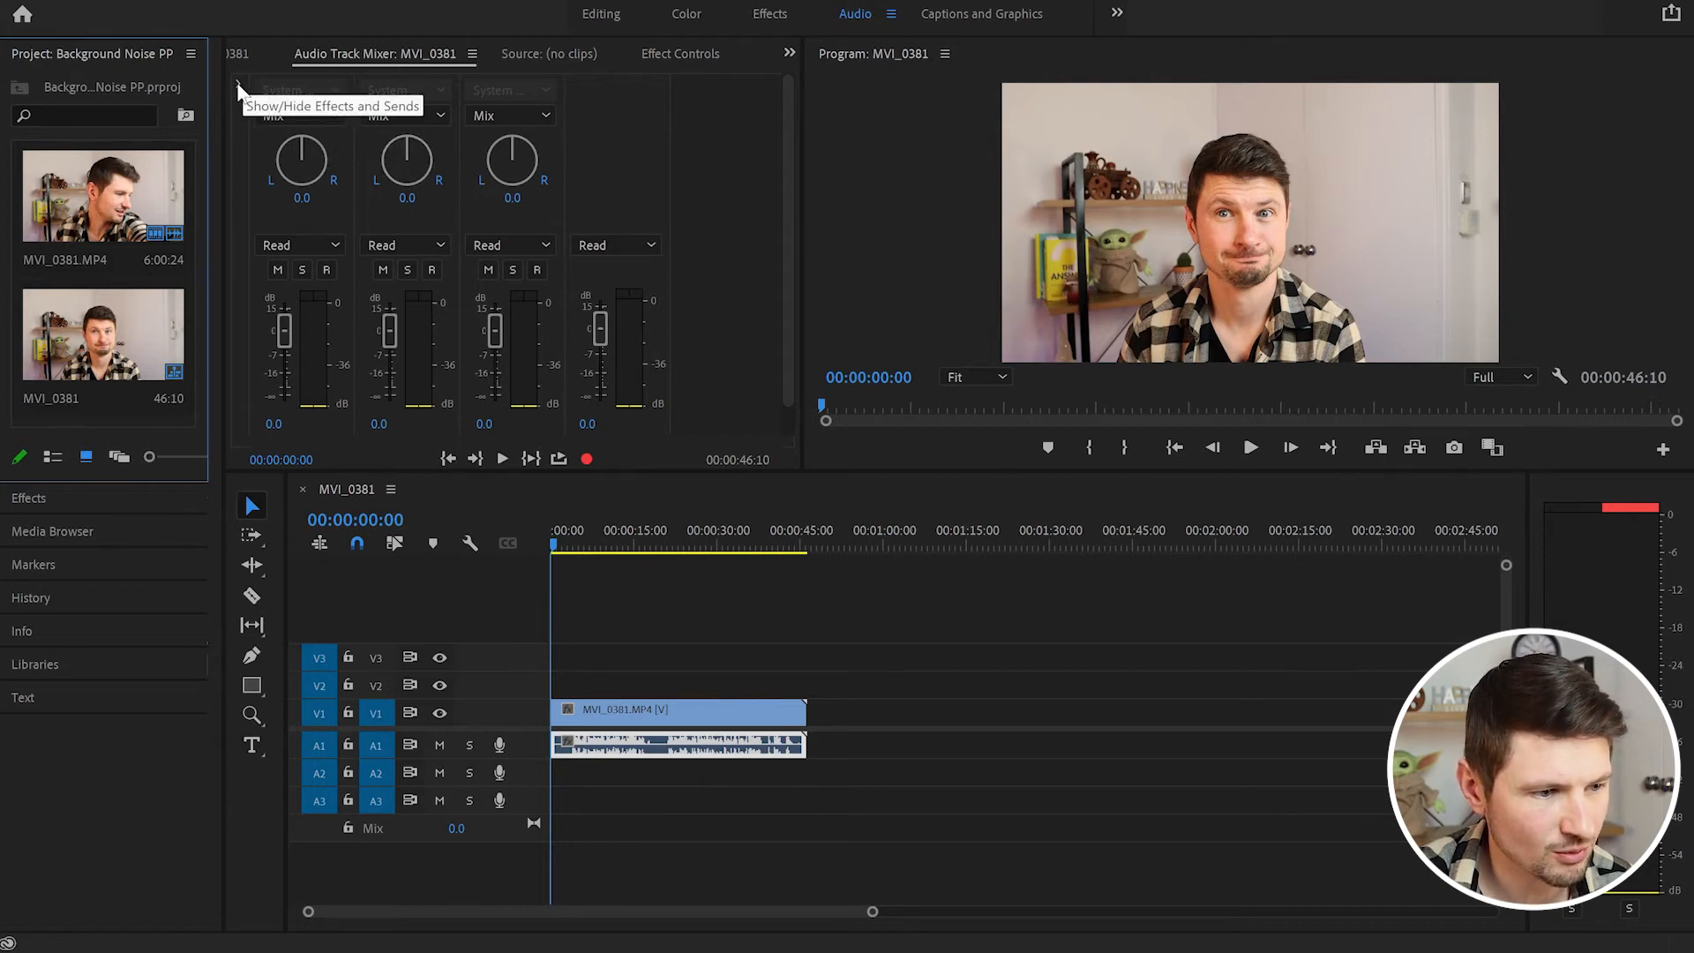
pyautogui.click(237, 89)
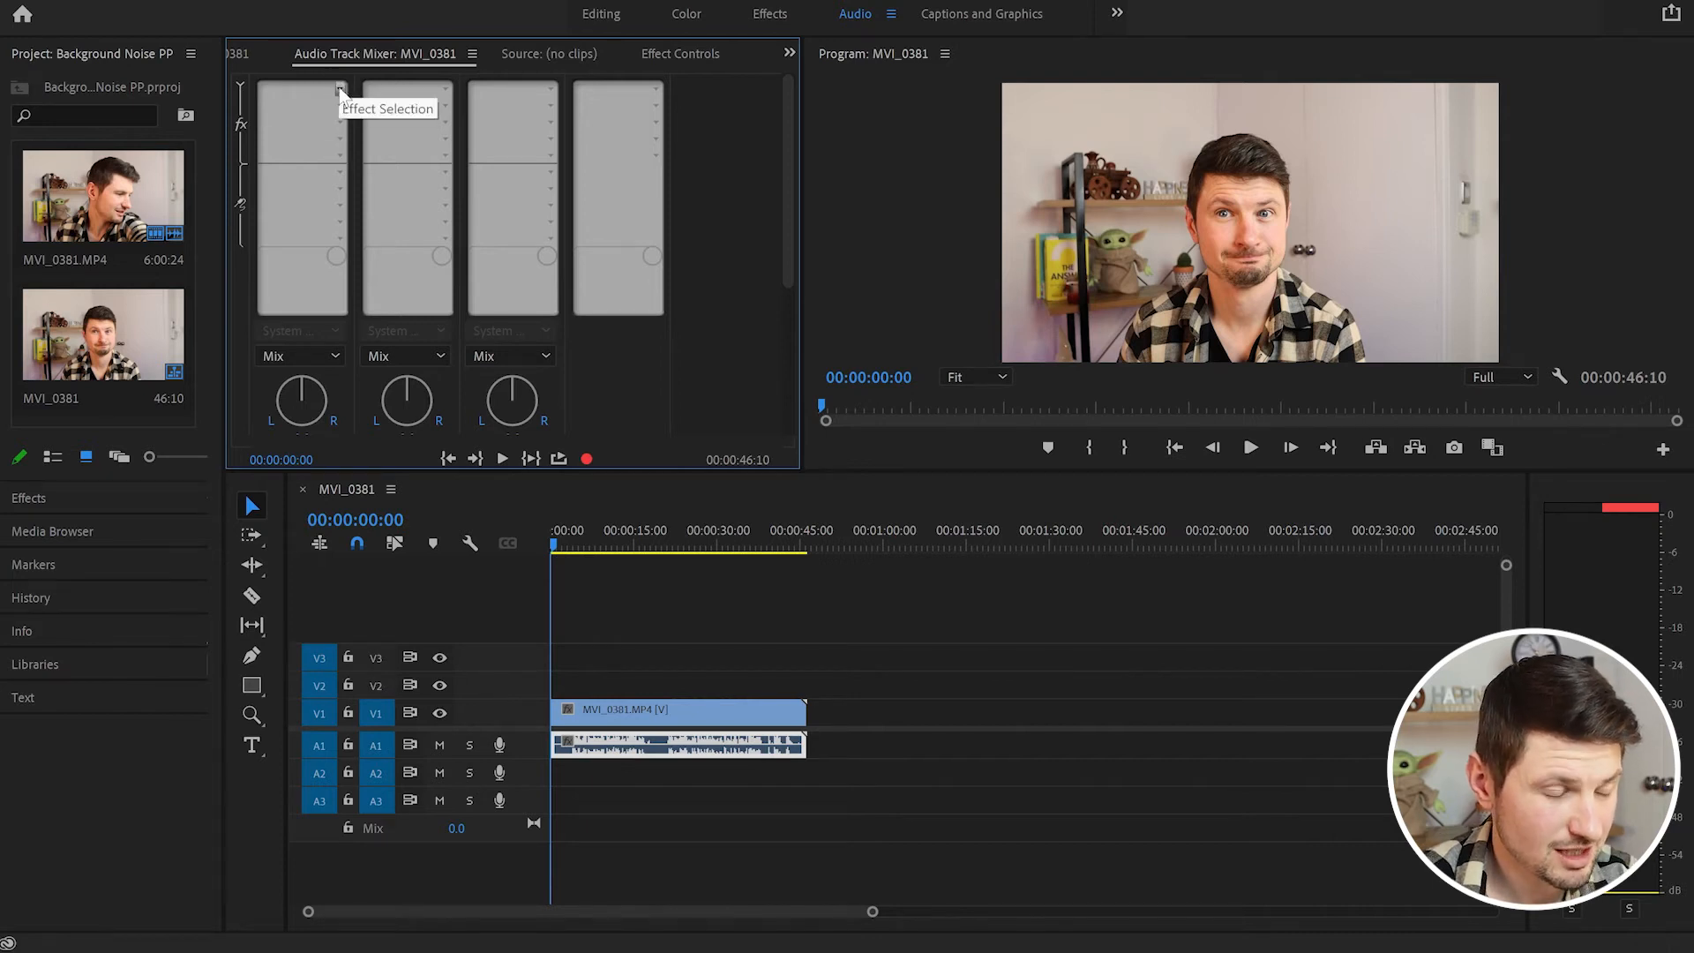
pyautogui.click(340, 91)
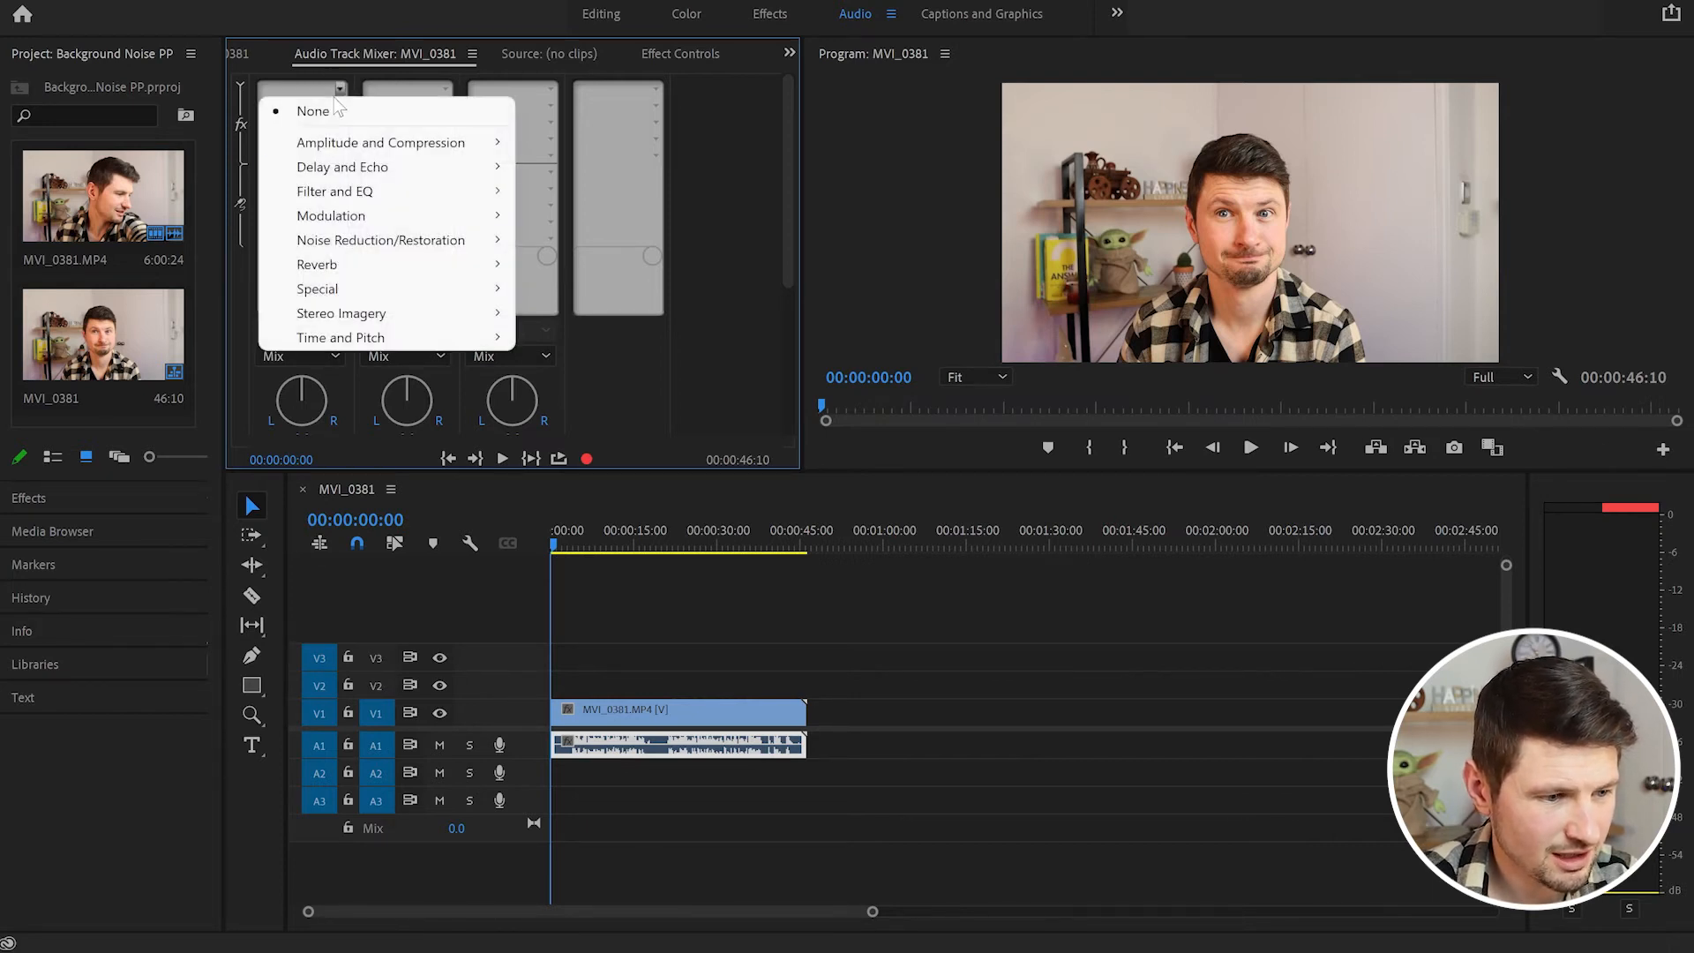
pyautogui.moveTo(458, 251)
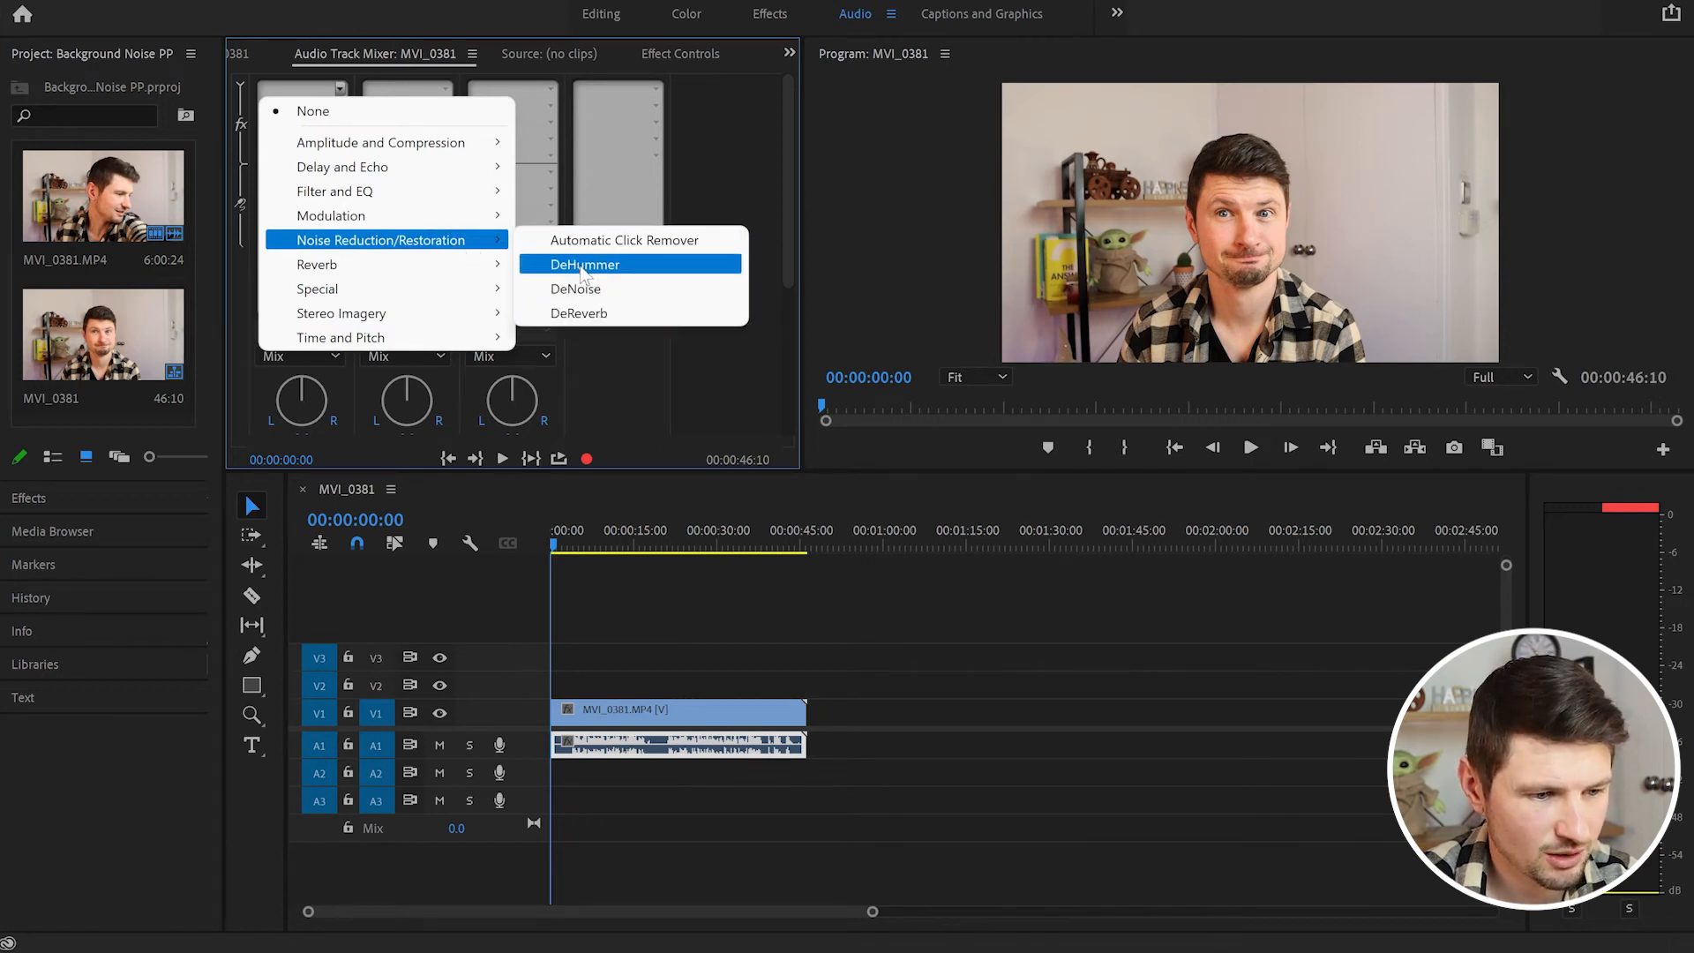
pyautogui.click(589, 292)
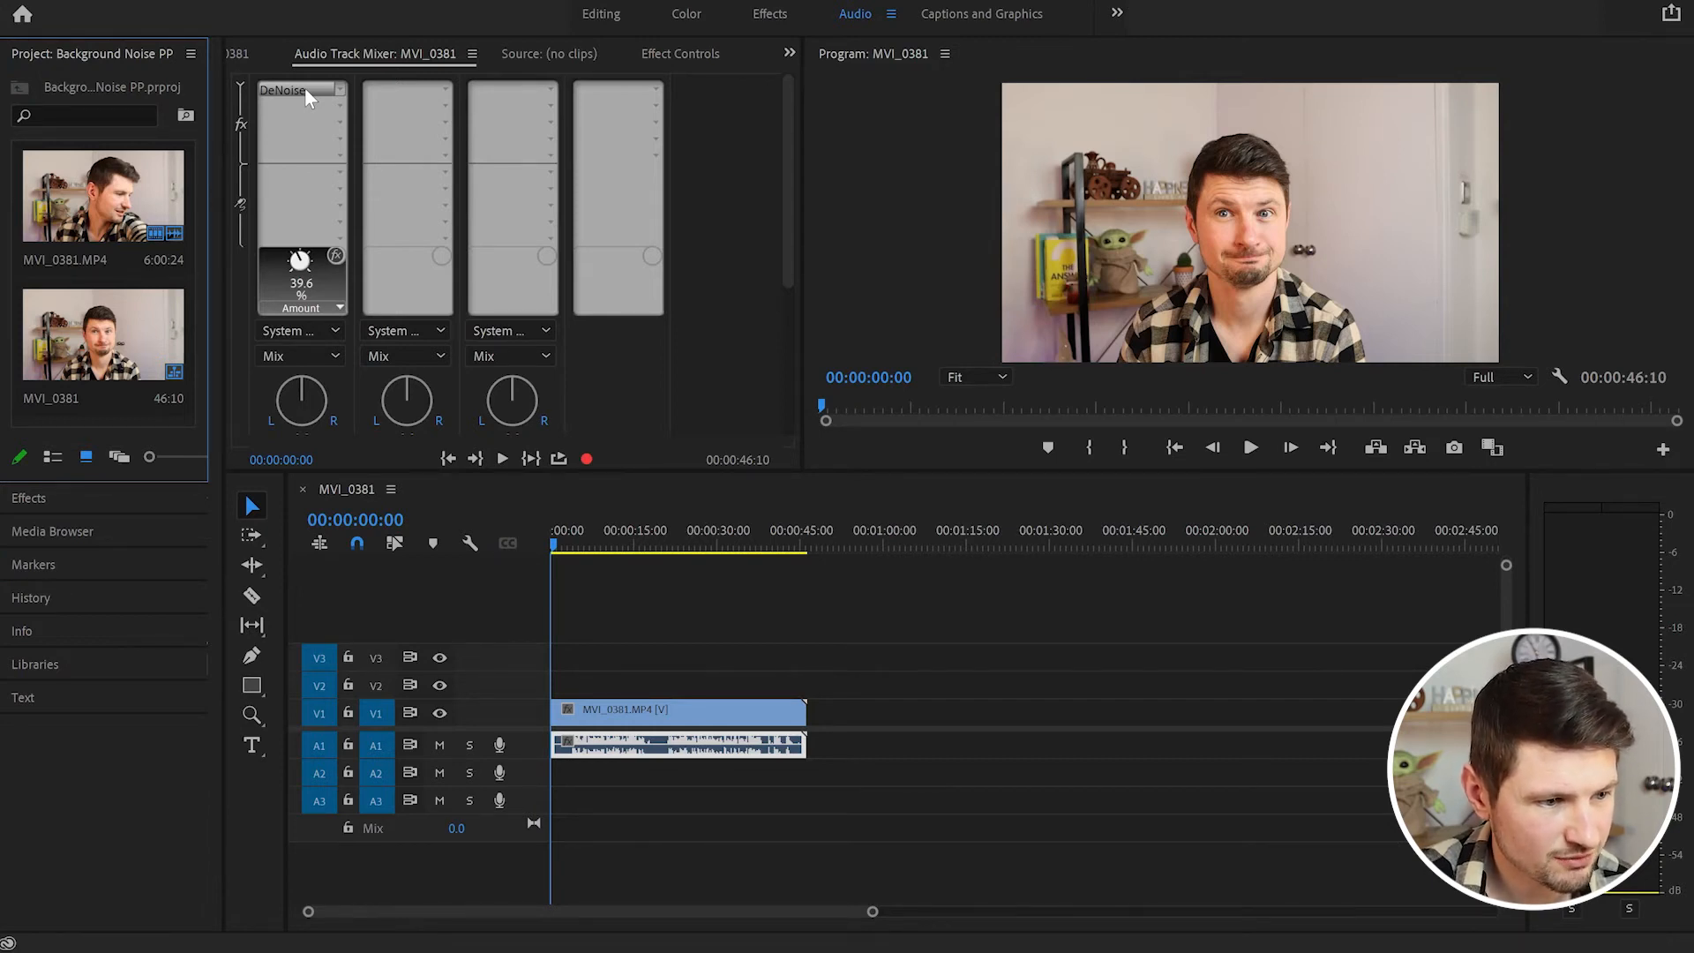
# Open the Audio 1 track's DeNoise effect editor and position its window clear of the timeline.
pyautogui.doubleClick(307, 97)
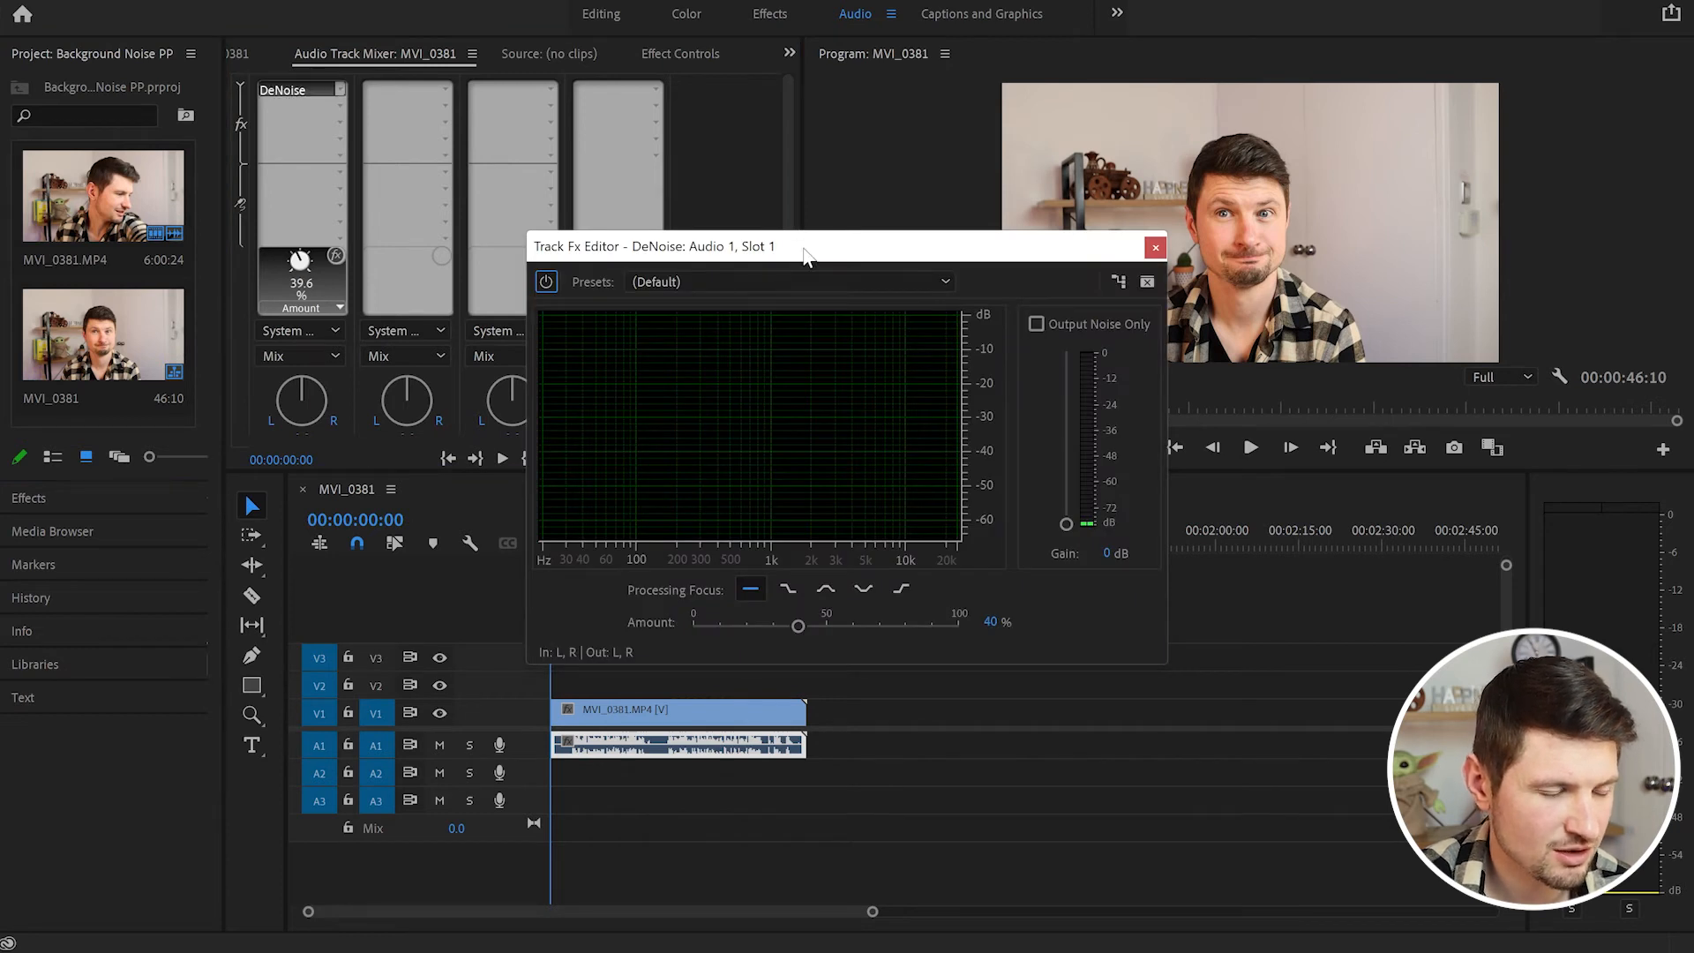
pyautogui.moveTo(805, 256); pyautogui.dragTo(821, 99)
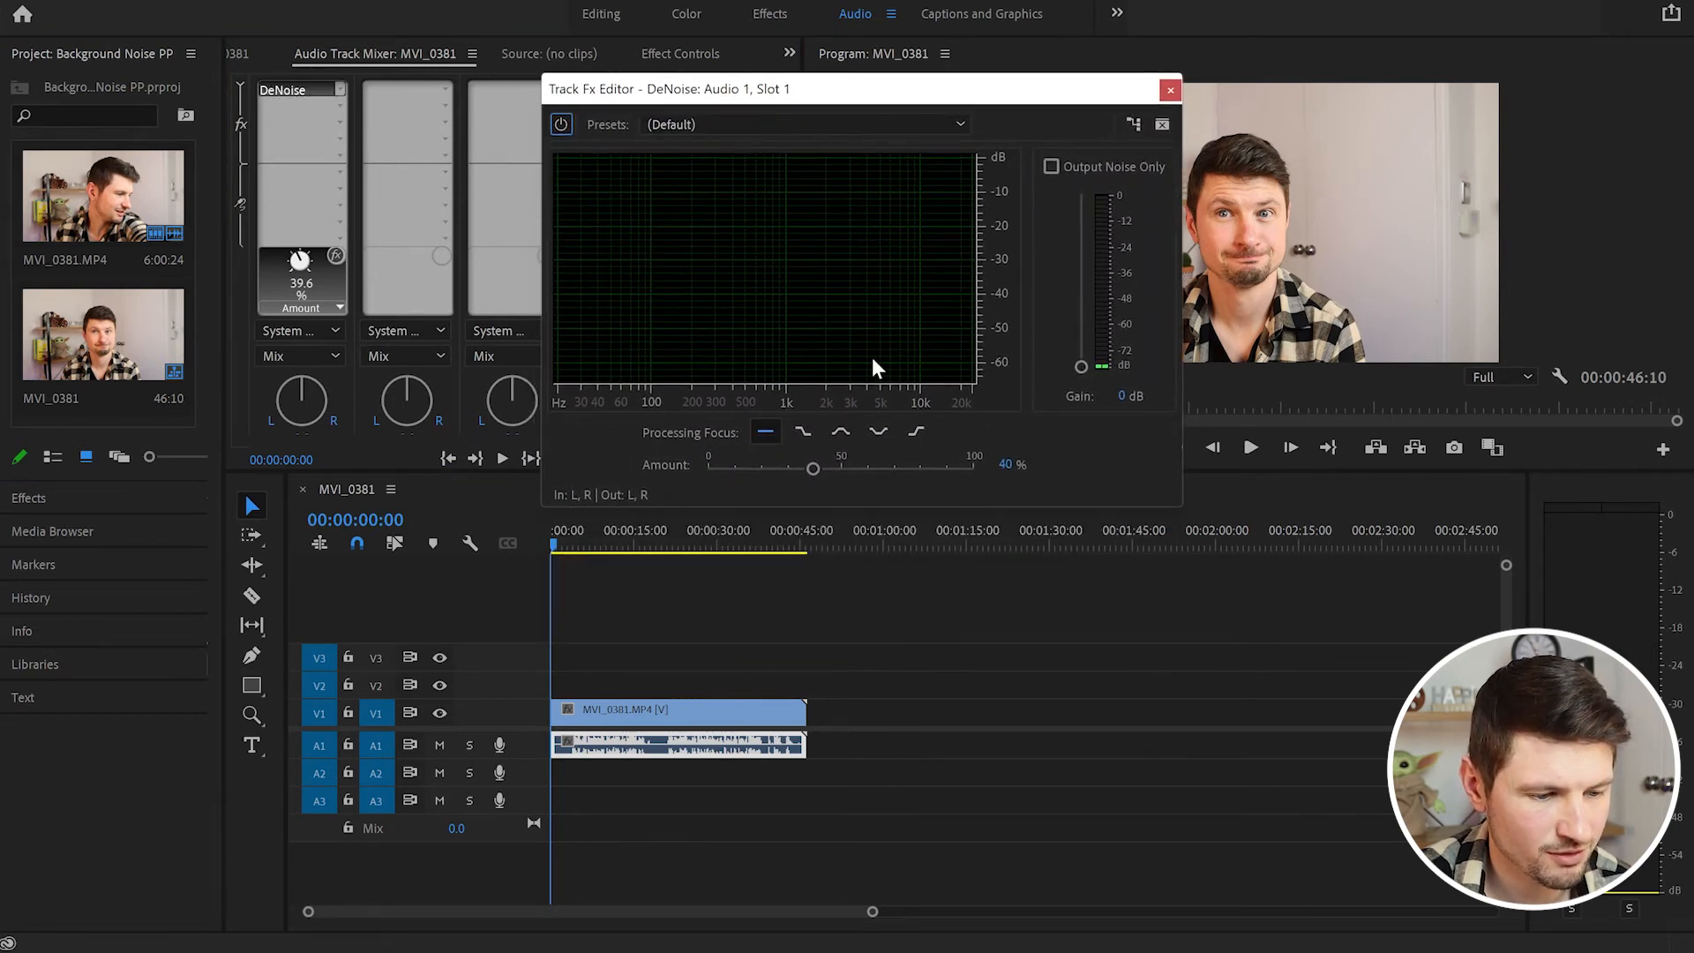